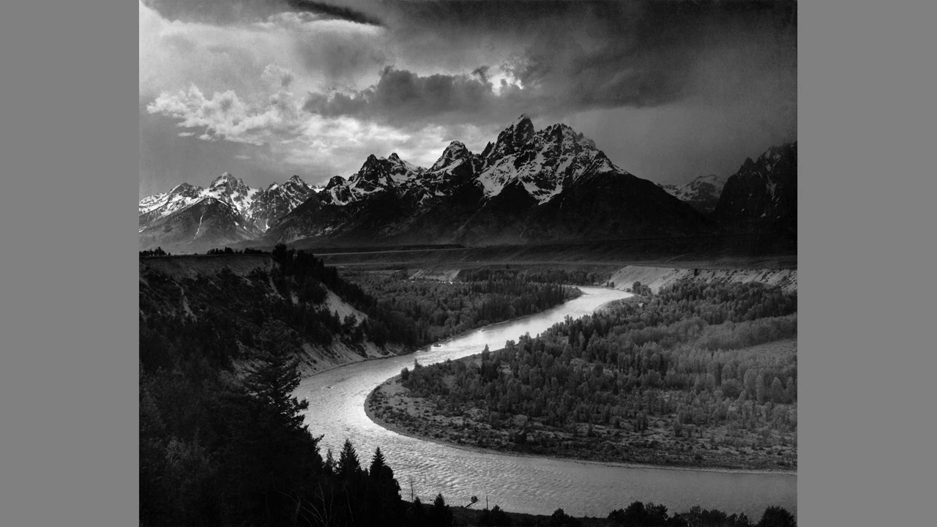
Step: Trace the winding river bends and the diagonal leading lines on the example photo
{"action": "mouse_move", "coordinate": [536, 337]}
{"action": "left_mouse_down"}
{"action": "mouse_move", "coordinate": [631, 258]}
{"action": "mouse_move", "coordinate": [631, 315]}
{"action": "left_mouse_up"}
{"action": "left_click_drag", "start_coordinate": [472, 437], "coordinate": [350, 458]}
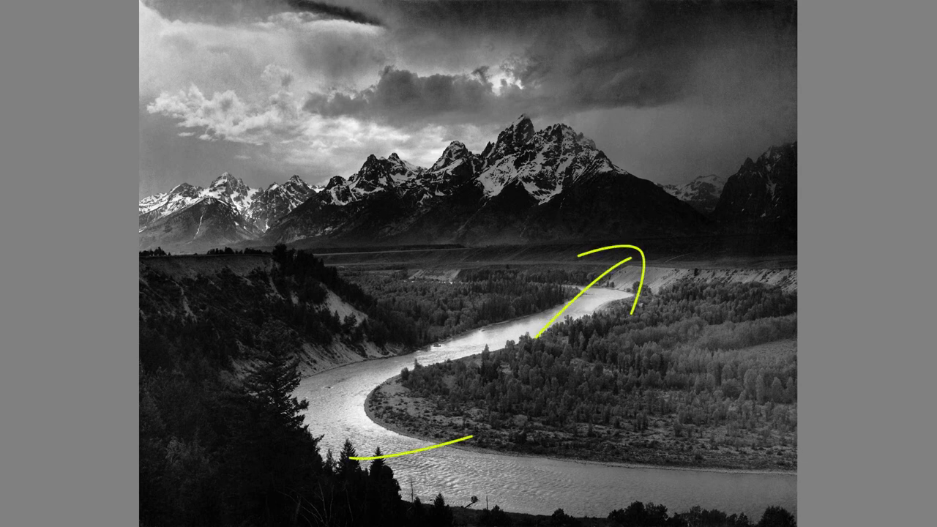
{"action": "left_click_drag", "start_coordinate": [395, 485], "coordinate": [378, 410]}
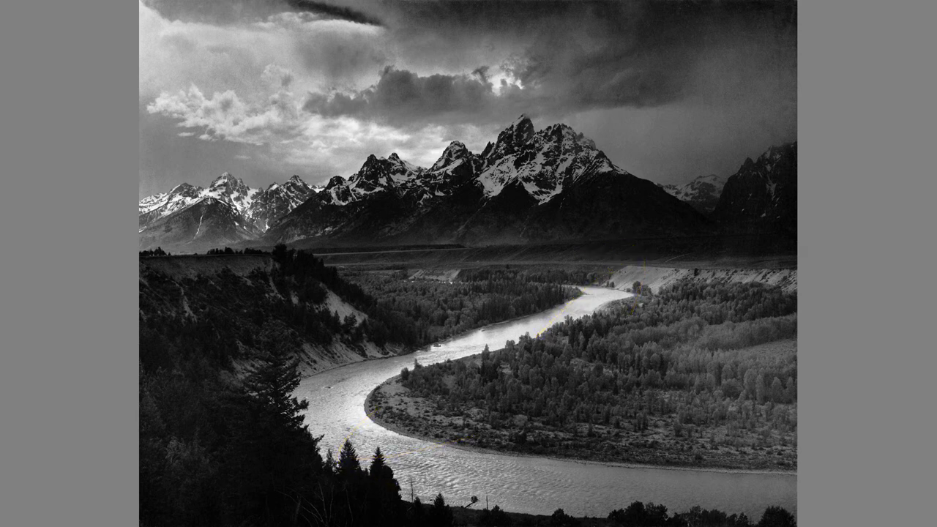
{"action": "left_click_drag", "start_coordinate": [299, 200], "coordinate": [196, 128]}
{"action": "left_click_drag", "start_coordinate": [208, 179], "coordinate": [252, 113]}
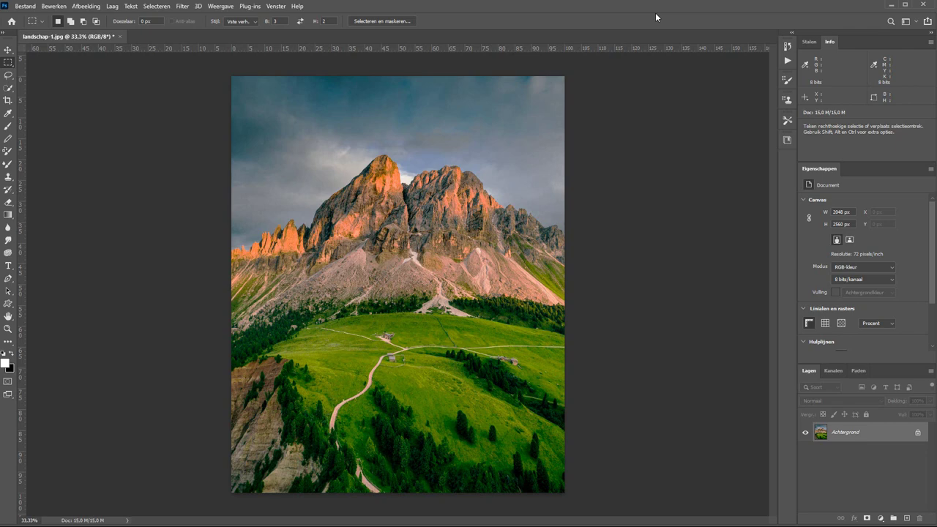
Step: Duplicate the background layer as Laag 1 and desaturate it to greyscale
{"action": "key", "text": "ctrl"}
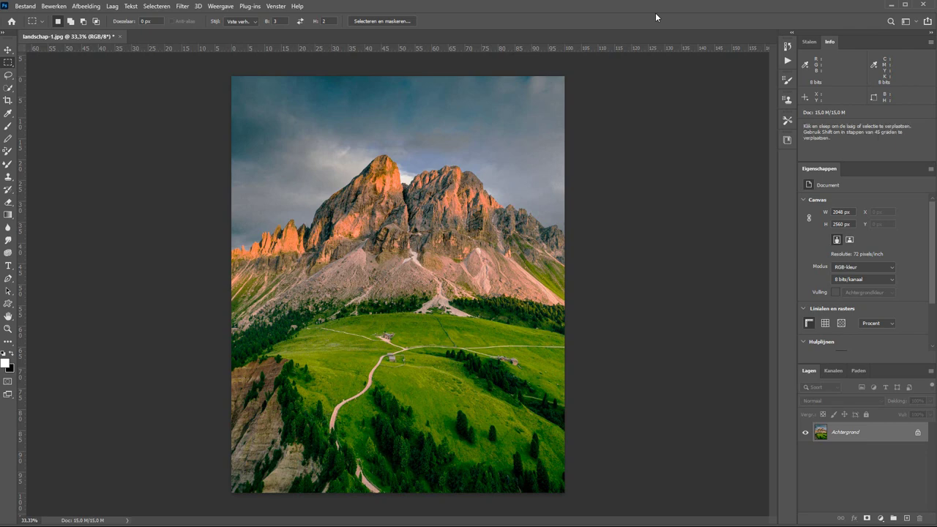
{"action": "key", "text": "ctrl+j"}
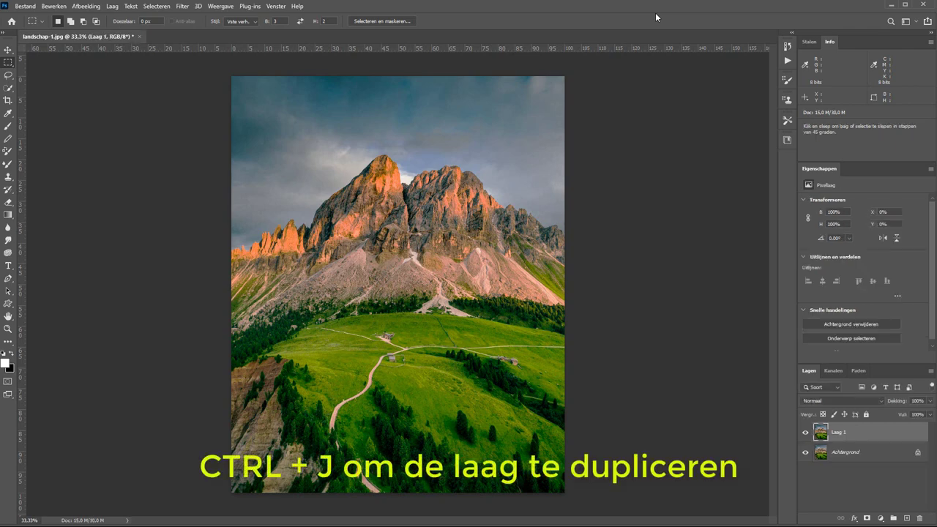
{"action": "key", "text": "shift+ctrl+u"}
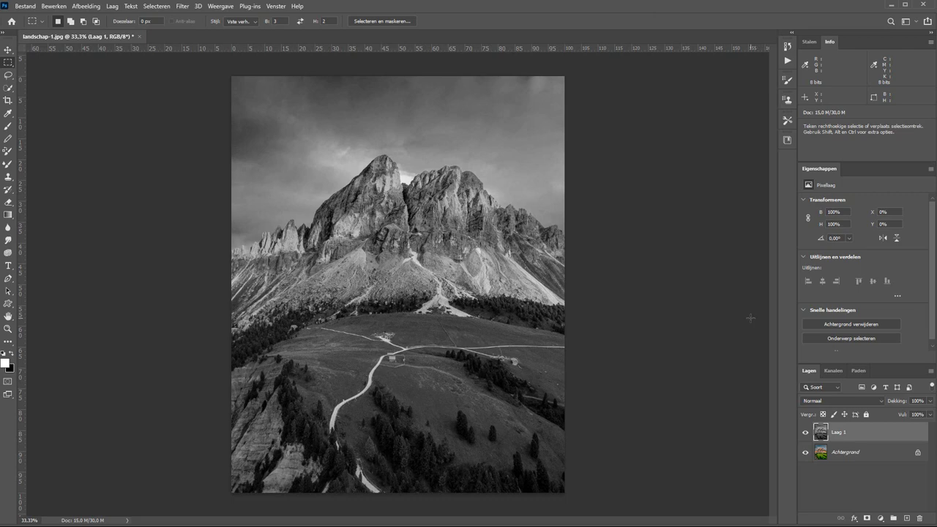
Step: Hide Laag 1, then trial a high-contrast Brightness/Contrast layer and delete it
{"action": "left_click", "coordinate": [805, 435]}
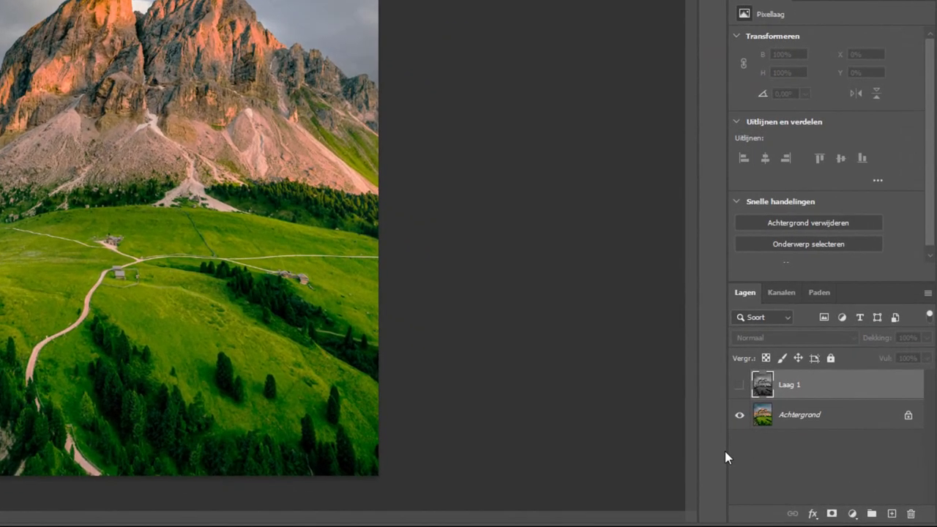
{"action": "left_click", "coordinate": [853, 515]}
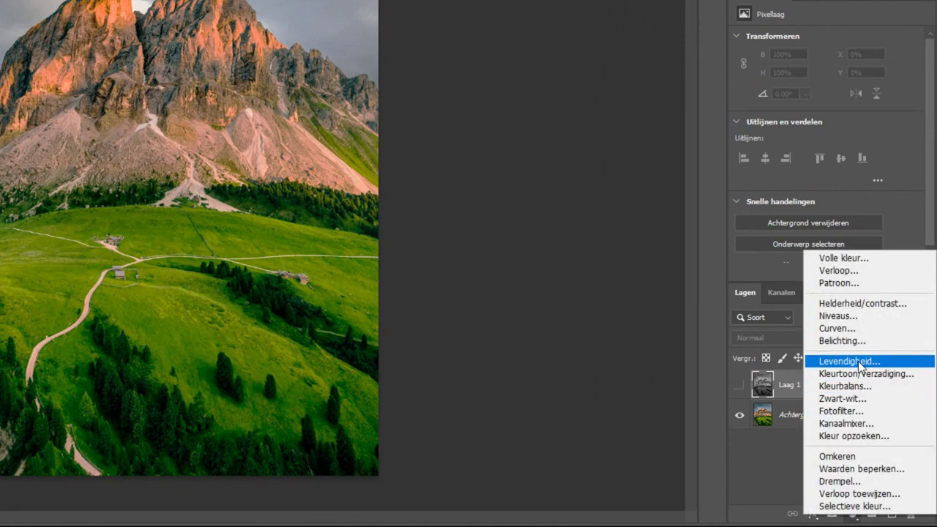
{"action": "left_click", "coordinate": [861, 303]}
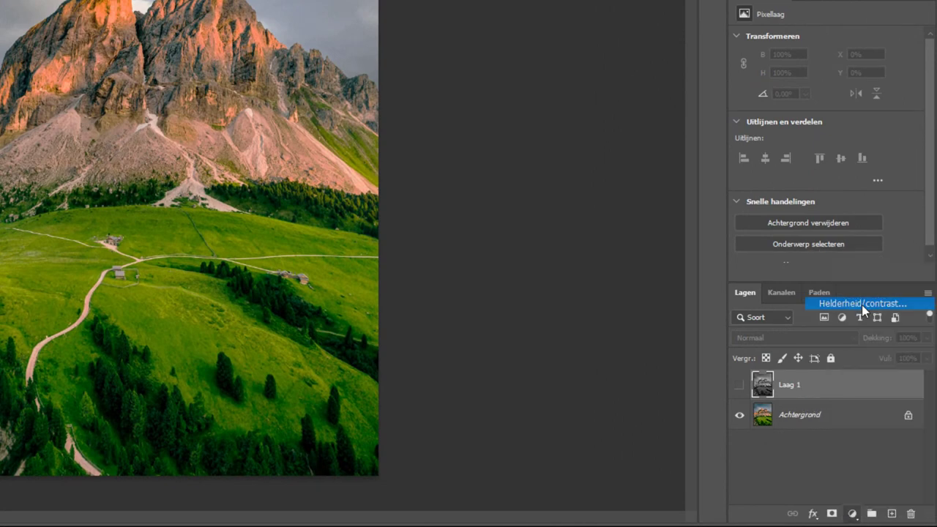
{"action": "left_click_drag", "start_coordinate": [827, 105], "coordinate": [921, 116]}
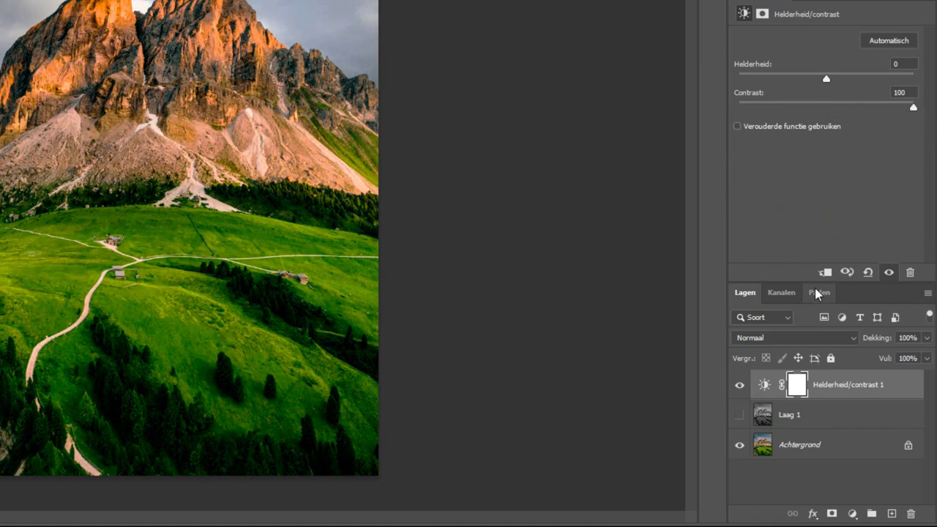
{"action": "left_click_drag", "start_coordinate": [845, 390], "coordinate": [911, 512]}
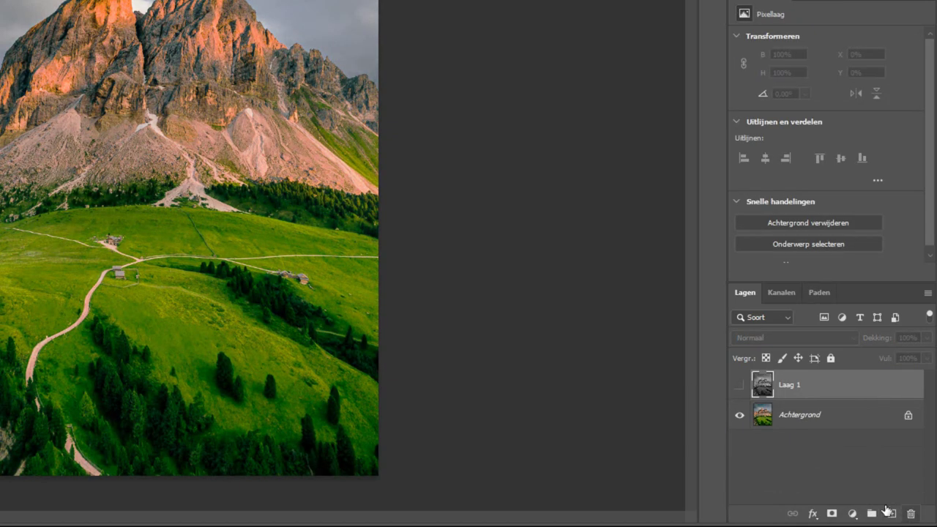
Step: Add an S-shaped Curves layer (Curven 1), then a Zwart-wit black-and-white layer above it
{"action": "left_click", "coordinate": [852, 516]}
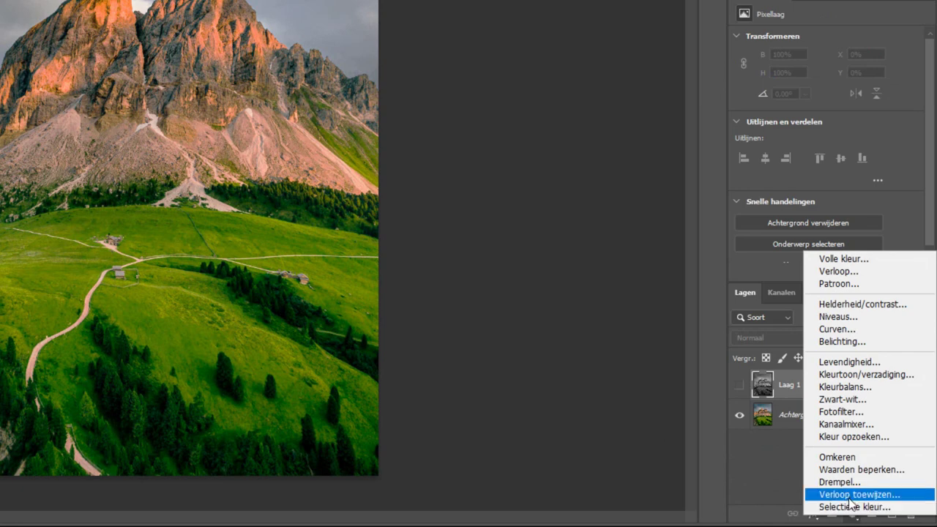
{"action": "left_click", "coordinate": [851, 329]}
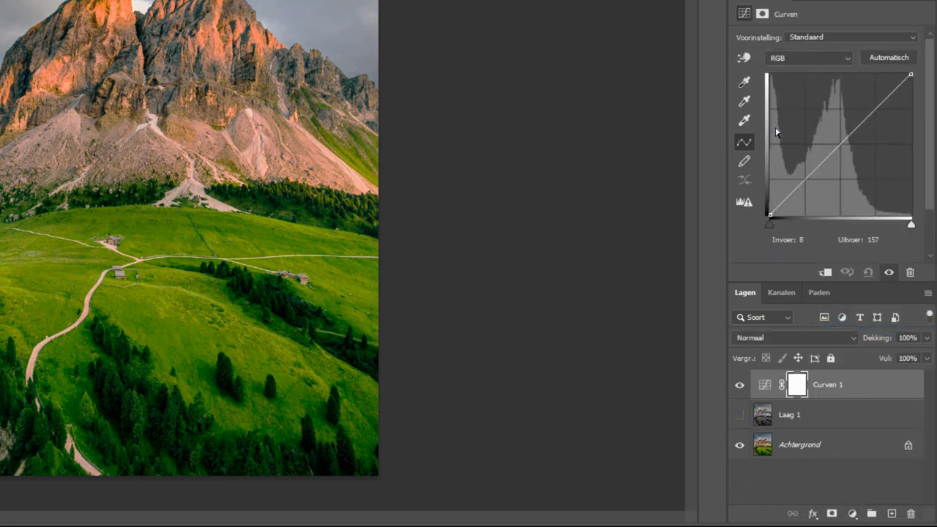
{"action": "left_click_drag", "start_coordinate": [814, 171], "coordinate": [815, 180]}
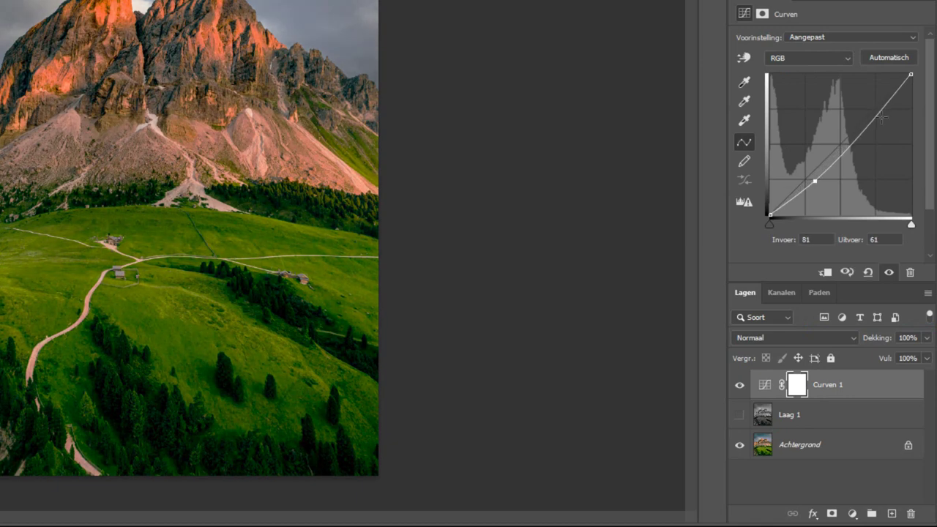
{"action": "left_click_drag", "start_coordinate": [875, 115], "coordinate": [870, 101]}
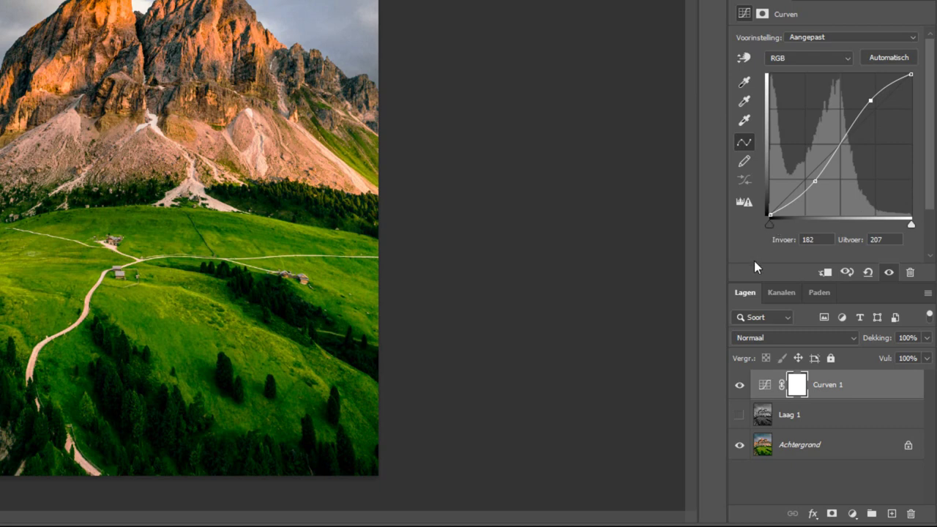
{"action": "left_click", "coordinate": [853, 515]}
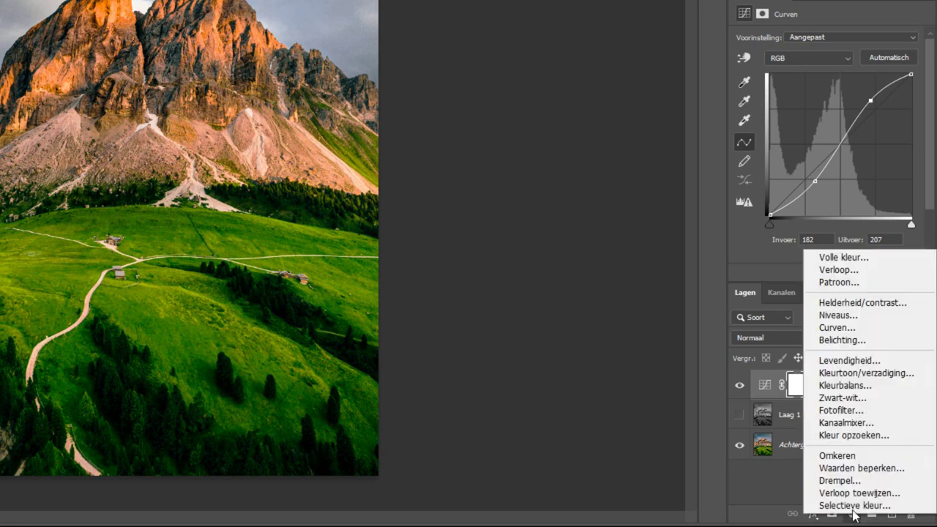
{"action": "left_click", "coordinate": [853, 399]}
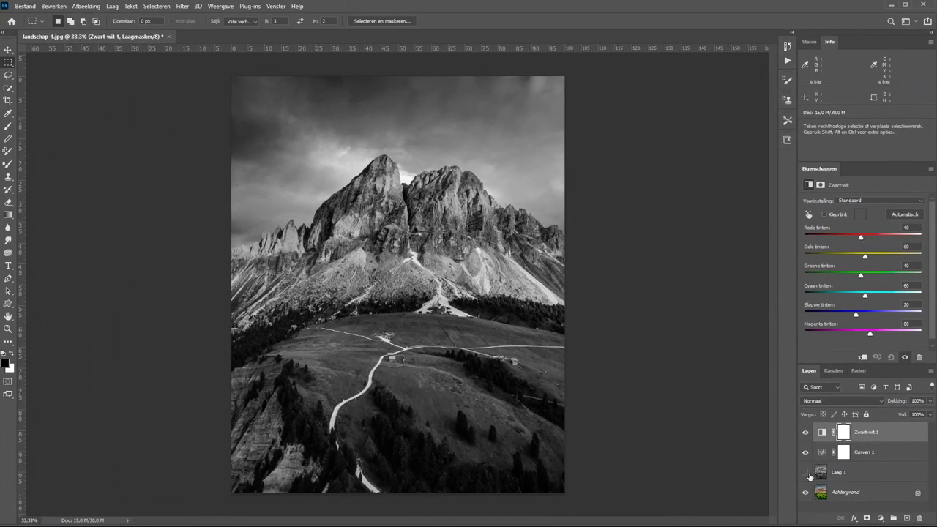
{"action": "left_click", "coordinate": [805, 474], "text": "alt"}
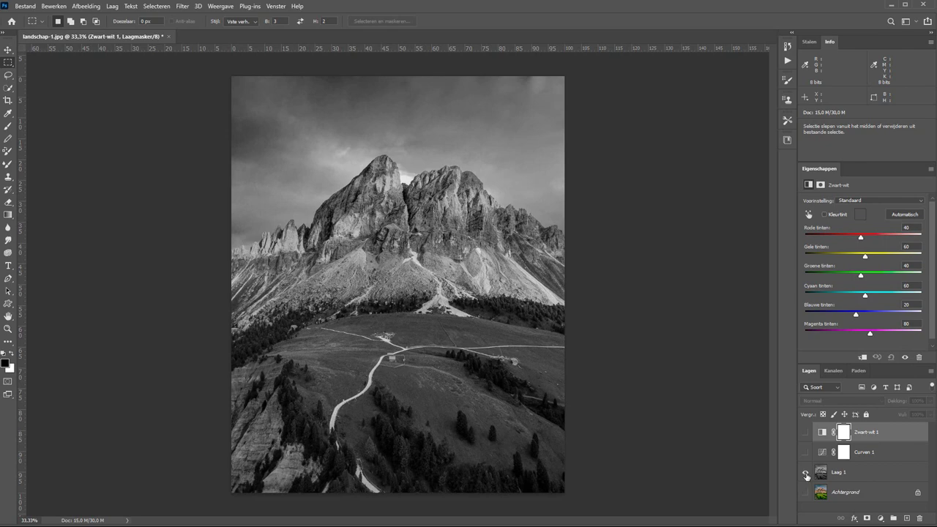
{"action": "left_click", "coordinate": [806, 474], "text": "alt"}
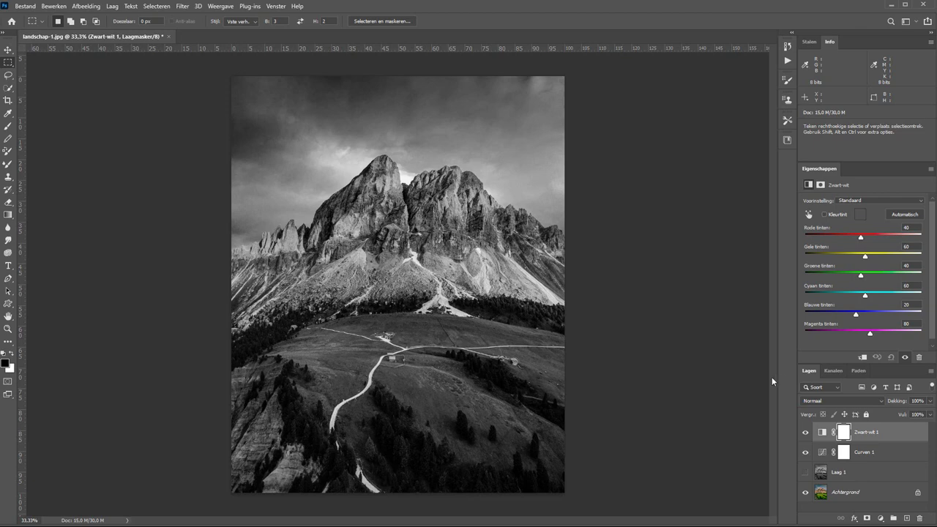
{"action": "left_click", "coordinate": [806, 495], "text": "alt"}
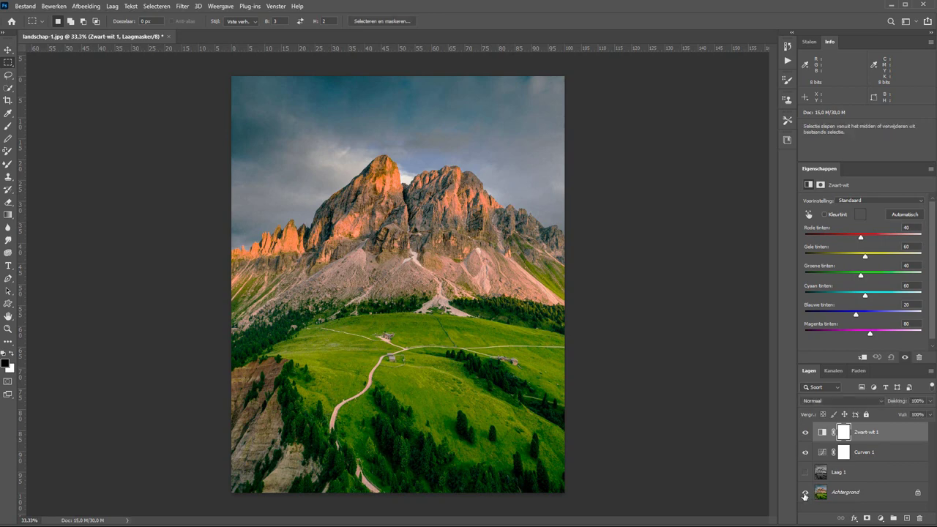
{"action": "left_click", "coordinate": [805, 495], "text": "alt"}
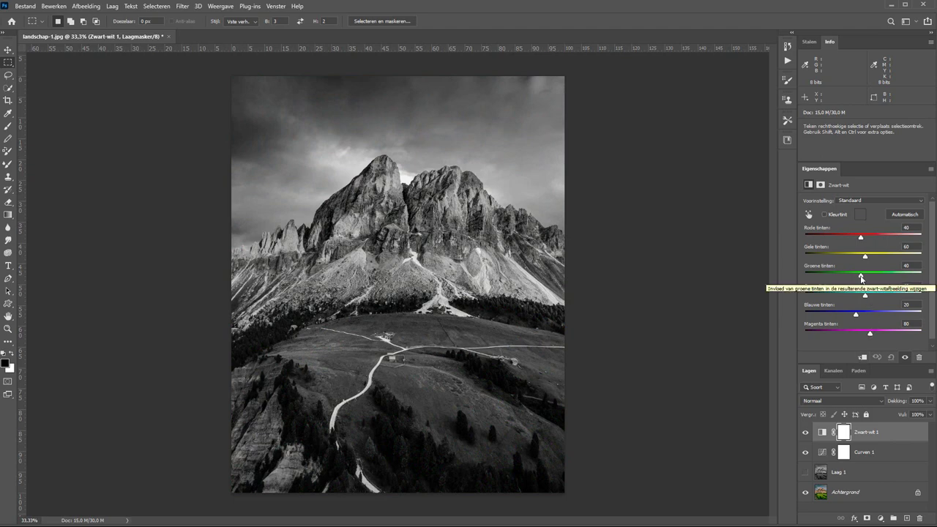
Step: Adjust the Zwart-wit green, cyan and yellow sliders, settling on yellow 72 and cyan -33
{"action": "mouse_move", "coordinate": [861, 277]}
{"action": "left_mouse_down"}
{"action": "mouse_move", "coordinate": [831, 277]}
{"action": "mouse_move", "coordinate": [935, 280]}
{"action": "mouse_move", "coordinate": [848, 277]}
{"action": "left_mouse_up"}
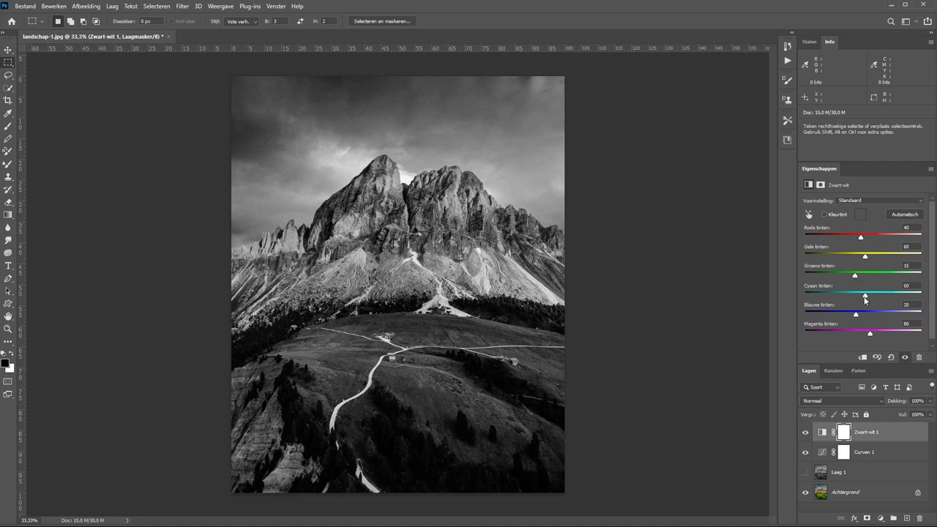
{"action": "mouse_move", "coordinate": [867, 297]}
{"action": "left_mouse_down"}
{"action": "mouse_move", "coordinate": [886, 297]}
{"action": "mouse_move", "coordinate": [848, 297]}
{"action": "left_mouse_up"}
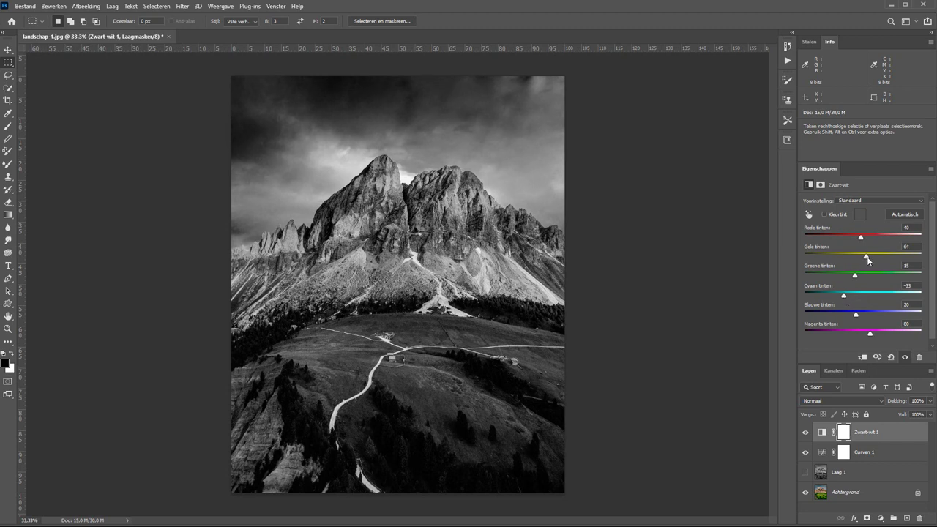
{"action": "left_click_drag", "start_coordinate": [867, 259], "coordinate": [880, 259]}
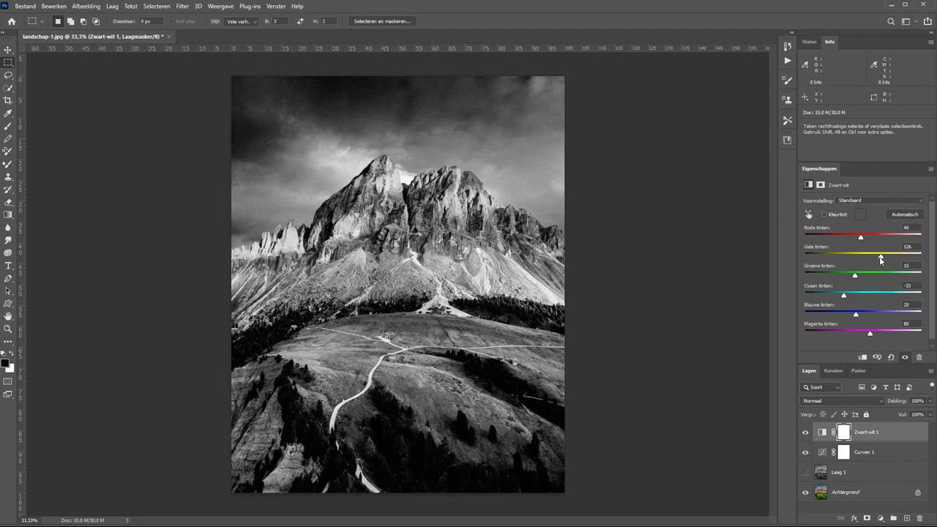
{"action": "mouse_move", "coordinate": [882, 258]}
{"action": "left_mouse_down"}
{"action": "mouse_move", "coordinate": [867, 237]}
{"action": "mouse_move", "coordinate": [869, 259]}
{"action": "left_mouse_up"}
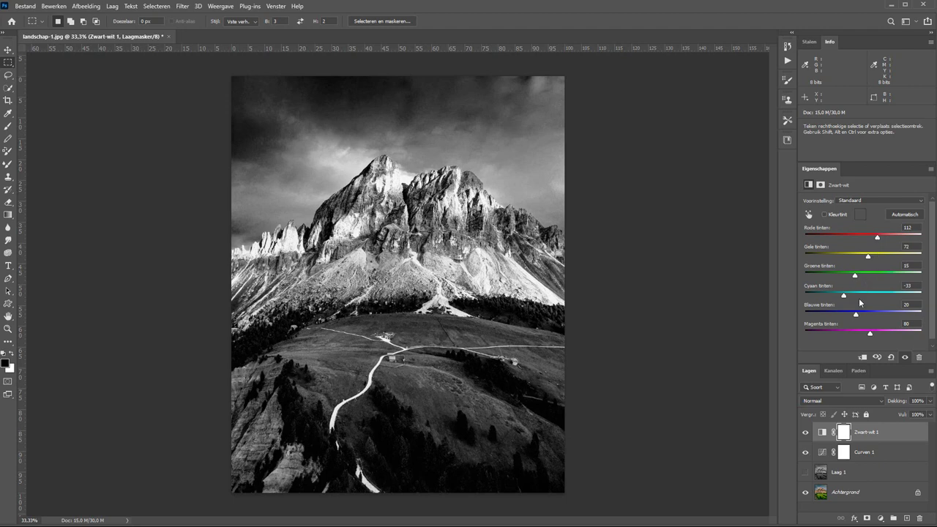
{"action": "left_click", "coordinate": [805, 434]}
{"action": "left_click", "coordinate": [805, 434]}
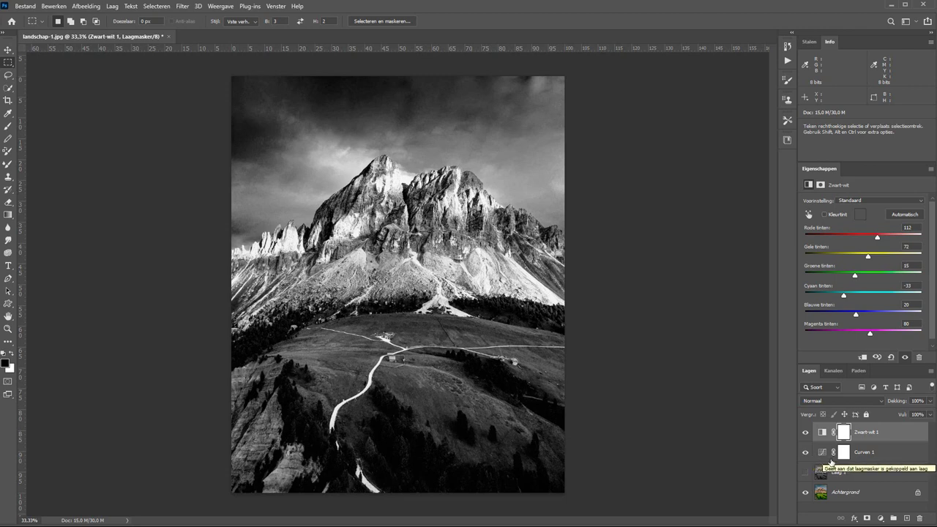
{"action": "key", "text": "z"}
{"action": "mouse_move", "coordinate": [416, 438]}
{"action": "left_mouse_down"}
{"action": "mouse_move", "coordinate": [515, 491]}
{"action": "mouse_move", "coordinate": [571, 495]}
{"action": "left_mouse_up"}
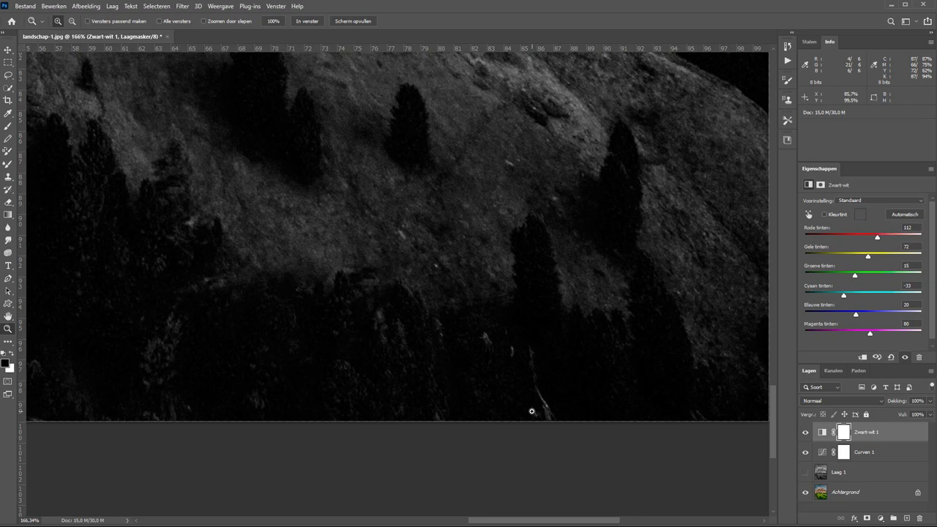
{"action": "key", "text": "ctrl+0"}
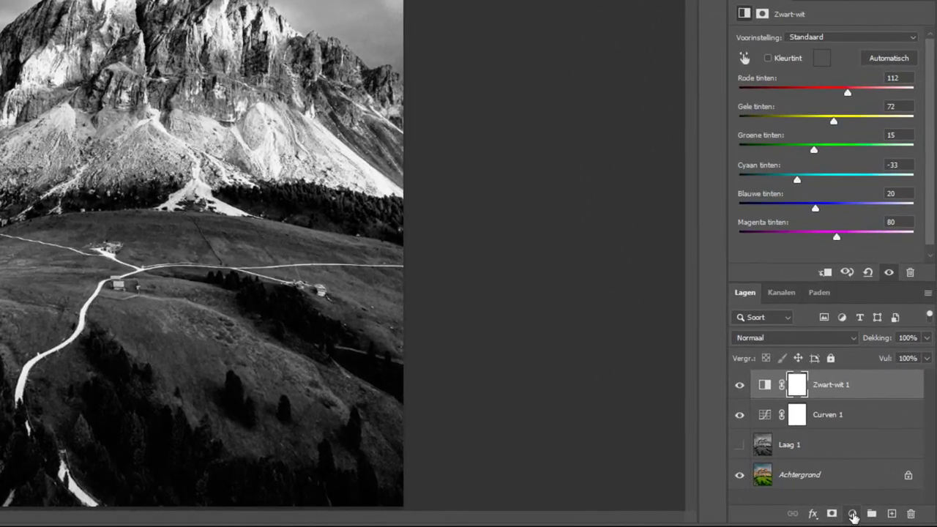
Step: Add a darkening Curves layer, Curven 2, and invert its mask to black
{"action": "left_click", "coordinate": [853, 515]}
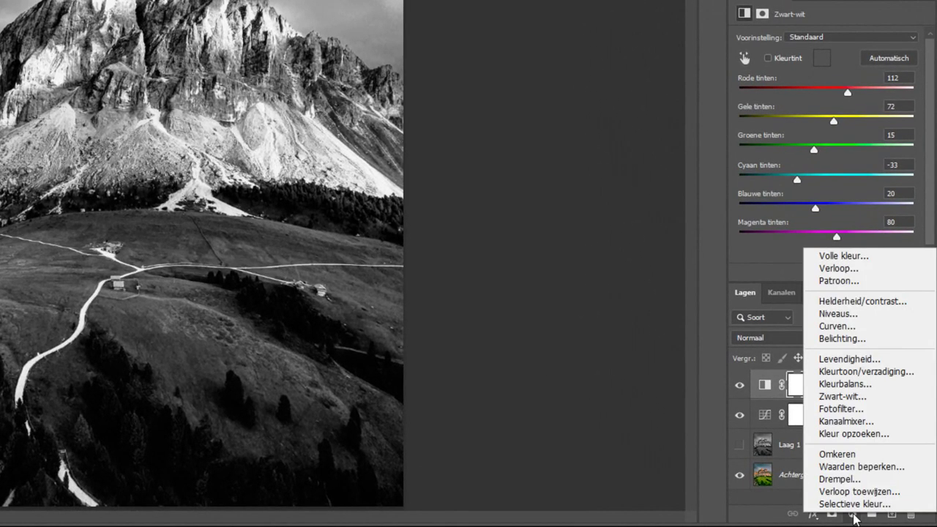
{"action": "left_click", "coordinate": [845, 327]}
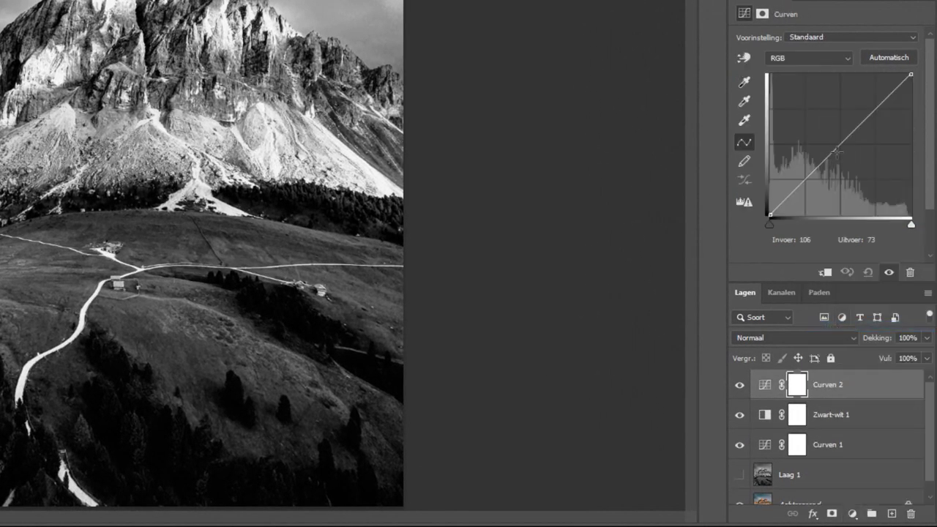
{"action": "left_click_drag", "start_coordinate": [837, 152], "coordinate": [854, 164]}
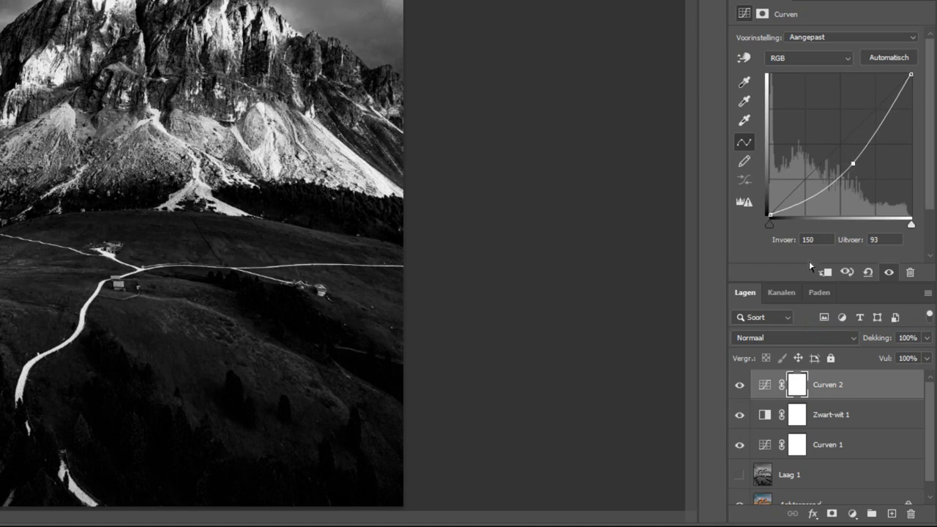
{"action": "left_click", "coordinate": [799, 388]}
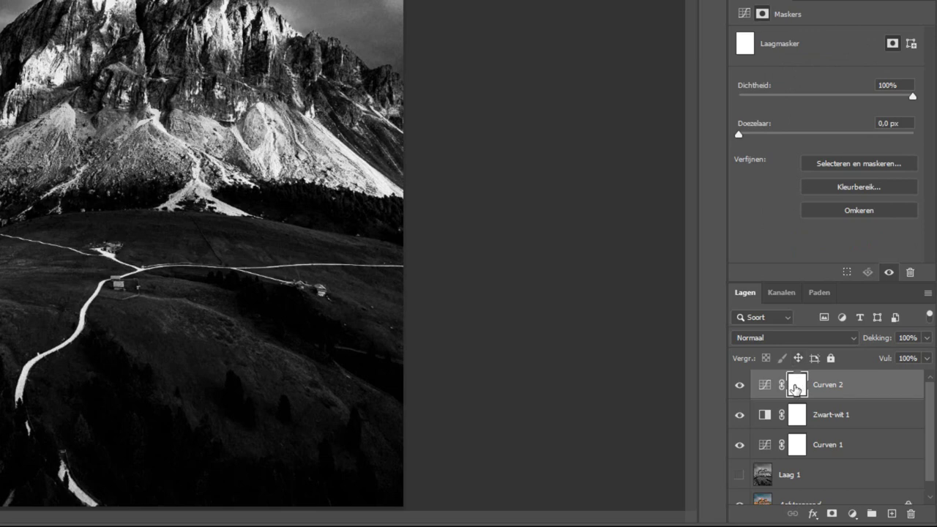
{"action": "key", "text": "ctrl+i"}
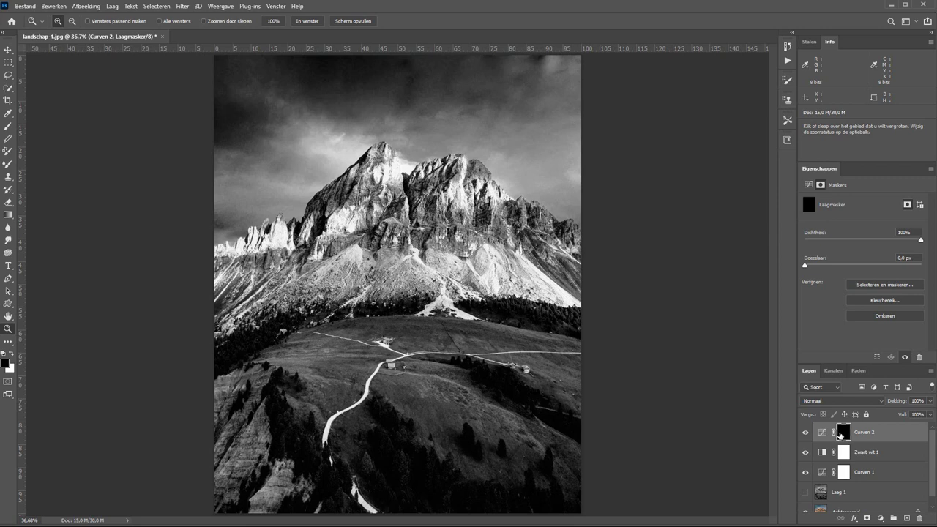
Step: Set up a soft round brush enlarged to 1000 px
{"action": "key", "text": "b"}
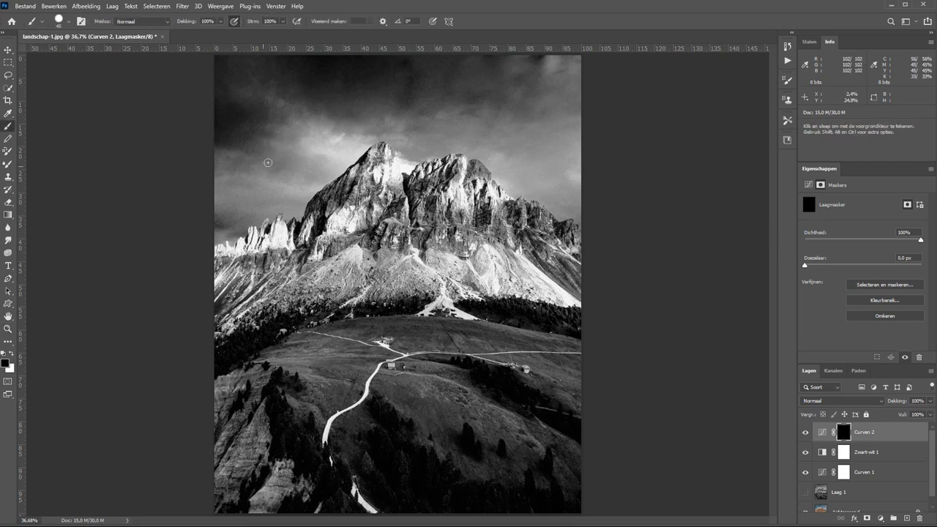
{"action": "right_click", "coordinate": [268, 162]}
{"action": "left_click_drag", "start_coordinate": [324, 182], "coordinate": [362, 181]}
{"action": "left_click", "coordinate": [371, 194]}
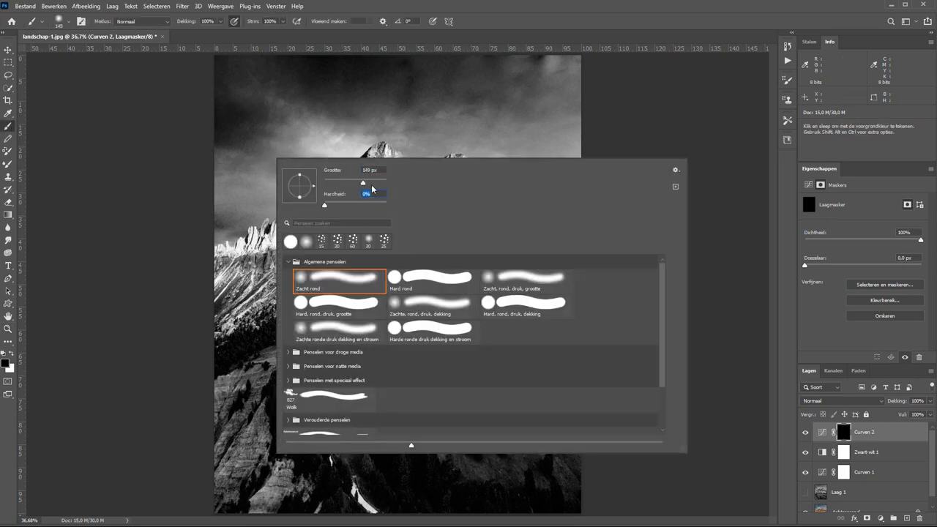
{"action": "key", "text": "Return"}
{"action": "key", "text": "bracketright"}
{"action": "key", "text": "bracketright"}
{"action": "key", "text": "bracketright"}
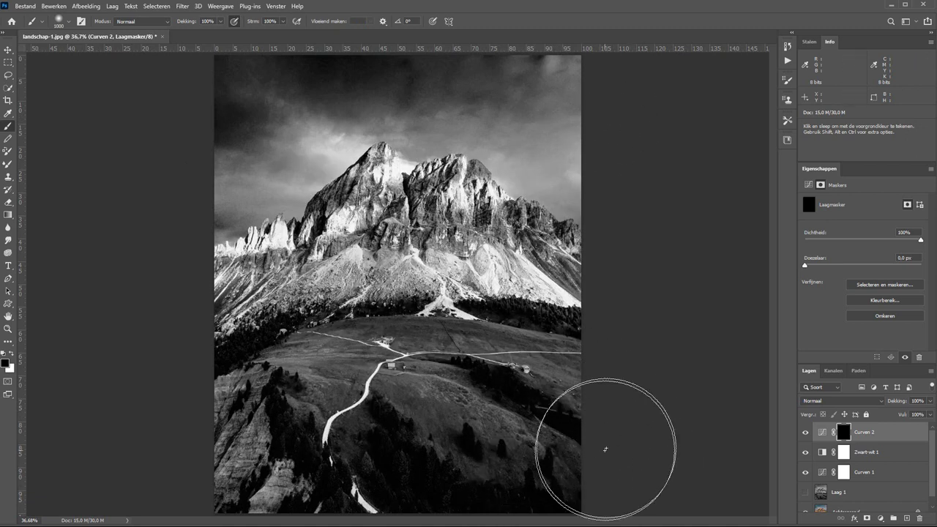
Step: Paint white at 10% opacity over the lower-right hillside on the Curven 2 mask
{"action": "key", "text": "x"}
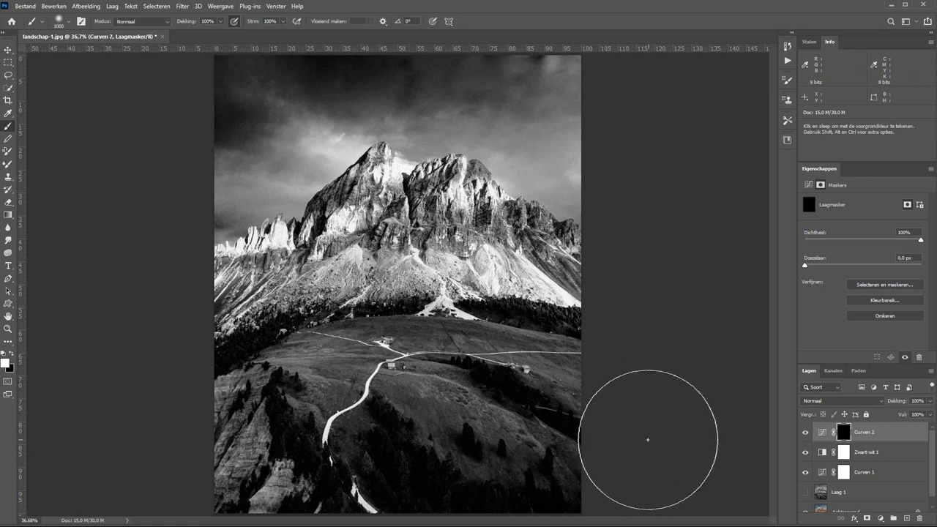
{"action": "key", "text": "1"}
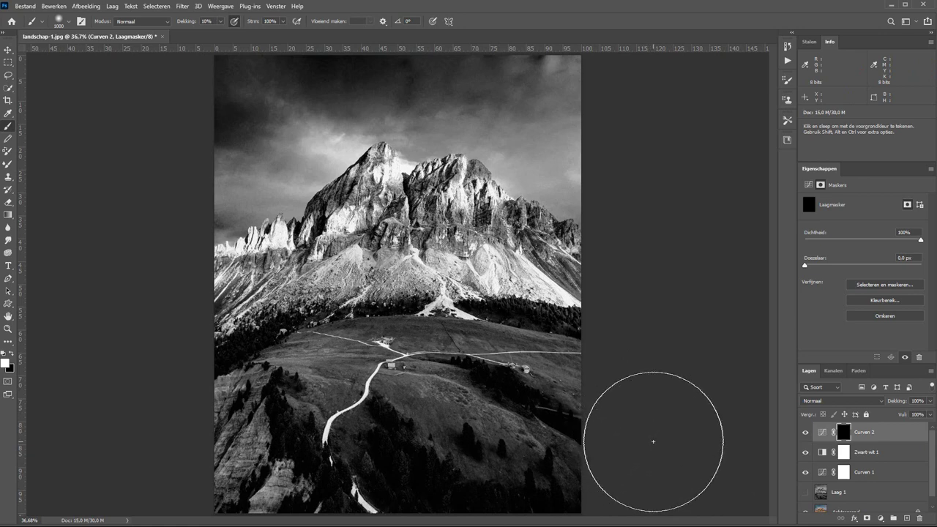
{"action": "mouse_move", "coordinate": [628, 449]}
{"action": "left_mouse_down"}
{"action": "mouse_move", "coordinate": [450, 502]}
{"action": "mouse_move", "coordinate": [540, 465]}
{"action": "mouse_move", "coordinate": [594, 456]}
{"action": "left_mouse_up"}
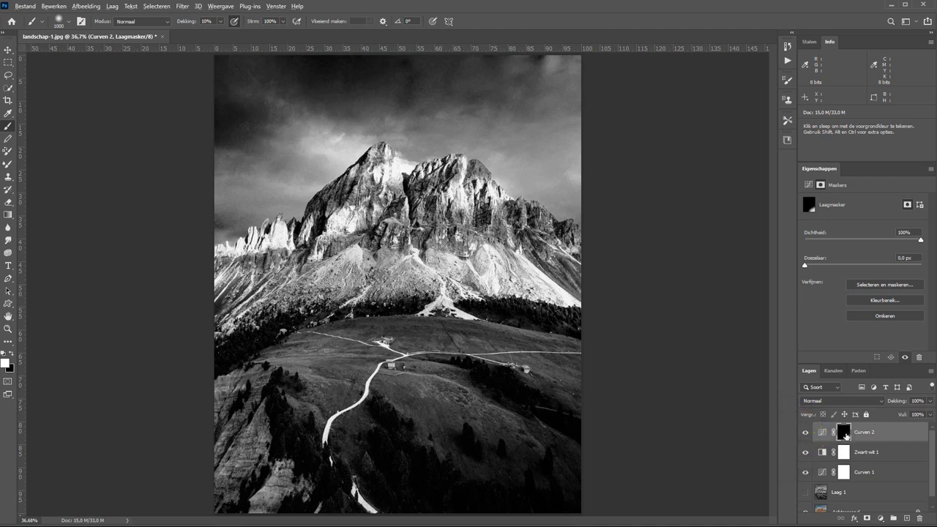
{"action": "left_click", "coordinate": [842, 434], "text": "alt"}
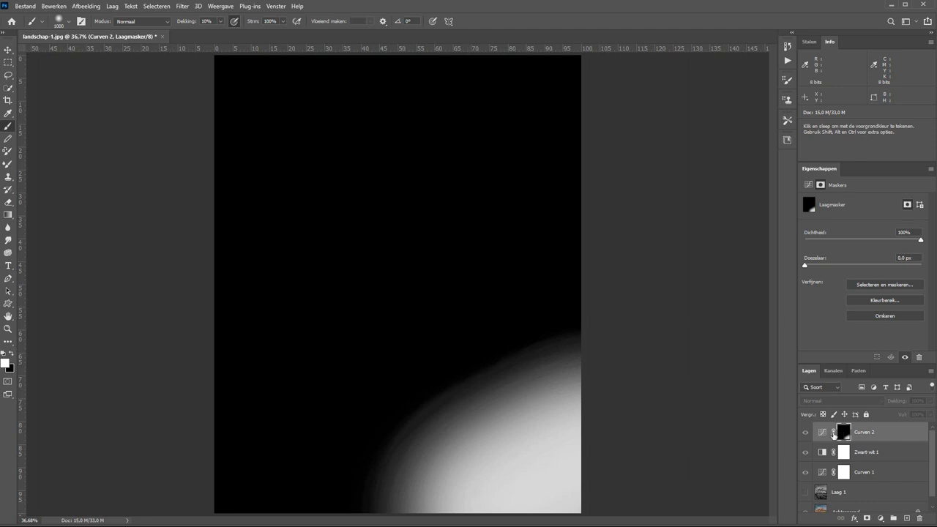
{"action": "left_click", "coordinate": [847, 436], "text": "alt"}
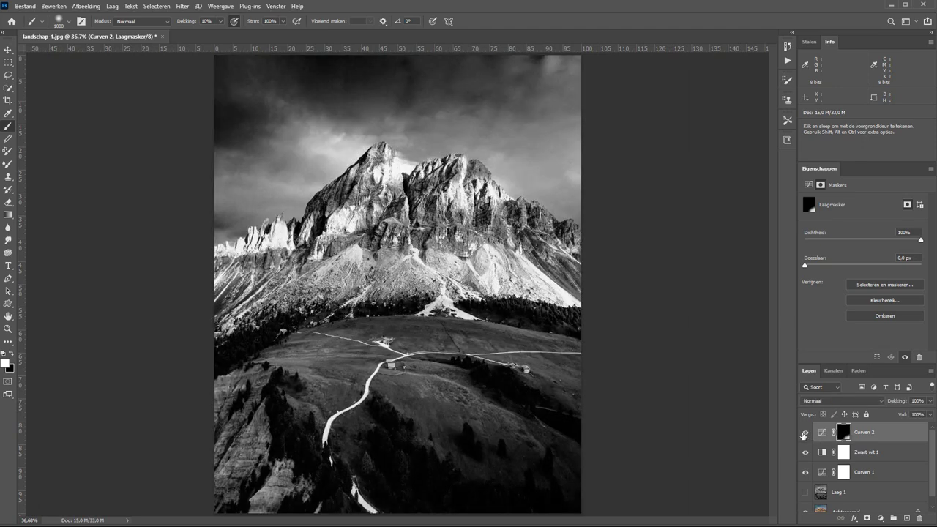
{"action": "left_click", "coordinate": [806, 435]}
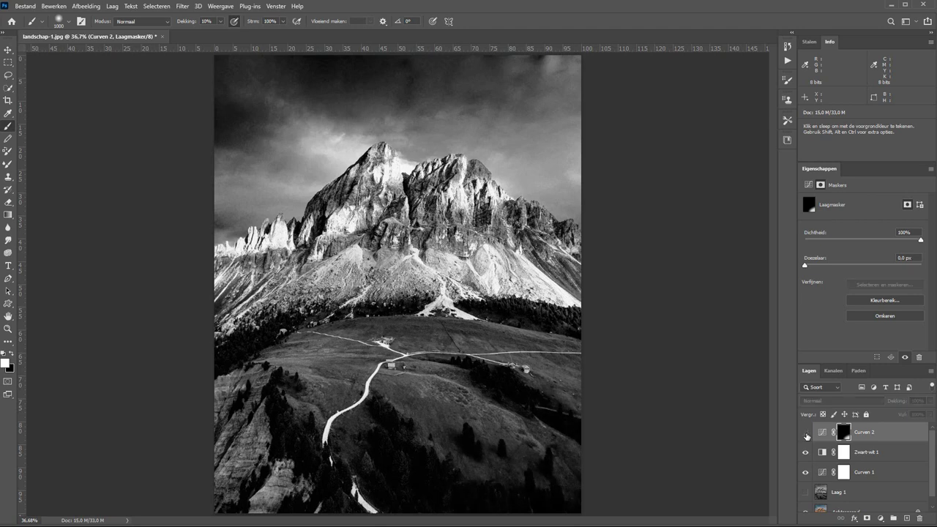
{"action": "left_click", "coordinate": [807, 434]}
{"action": "left_click", "coordinate": [806, 434]}
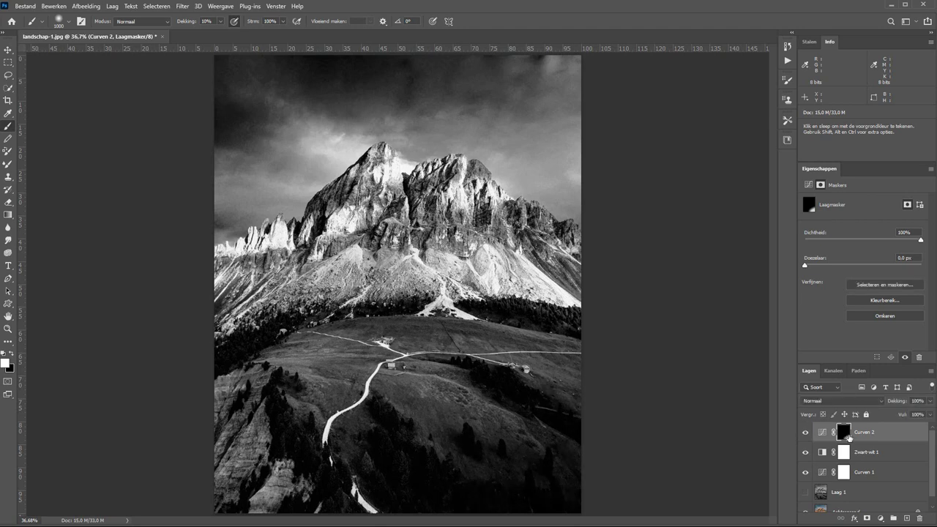
{"action": "key", "text": "bracketleft"}
{"action": "key", "text": "bracketleft"}
{"action": "key", "text": "bracketleft"}
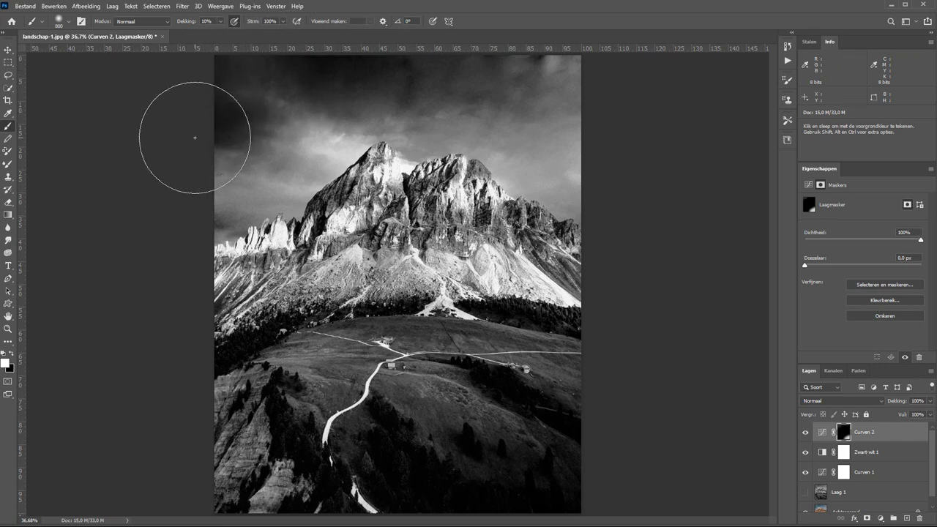
Step: Paint the darkening into more of the upper-left sky and lower-left hillside, resizing the brush
{"action": "mouse_move", "coordinate": [221, 120]}
{"action": "left_mouse_down"}
{"action": "mouse_move", "coordinate": [271, 41]}
{"action": "mouse_move", "coordinate": [209, 115]}
{"action": "mouse_move", "coordinate": [309, 77]}
{"action": "mouse_move", "coordinate": [165, 124]}
{"action": "left_mouse_up"}
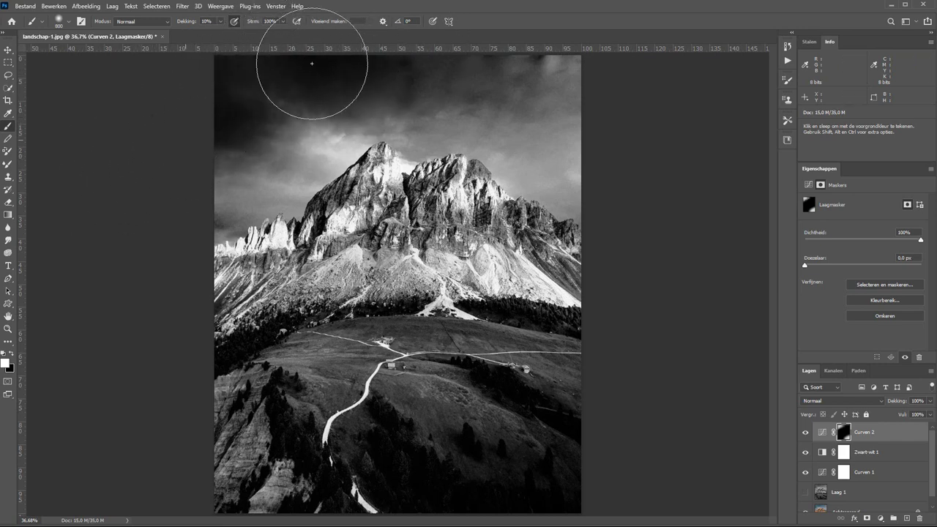
{"action": "key", "text": "bracketleft"}
{"action": "key", "text": "bracketleft"}
{"action": "key", "text": "bracketleft"}
{"action": "key", "text": "bracketleft"}
{"action": "key", "text": "bracketleft"}
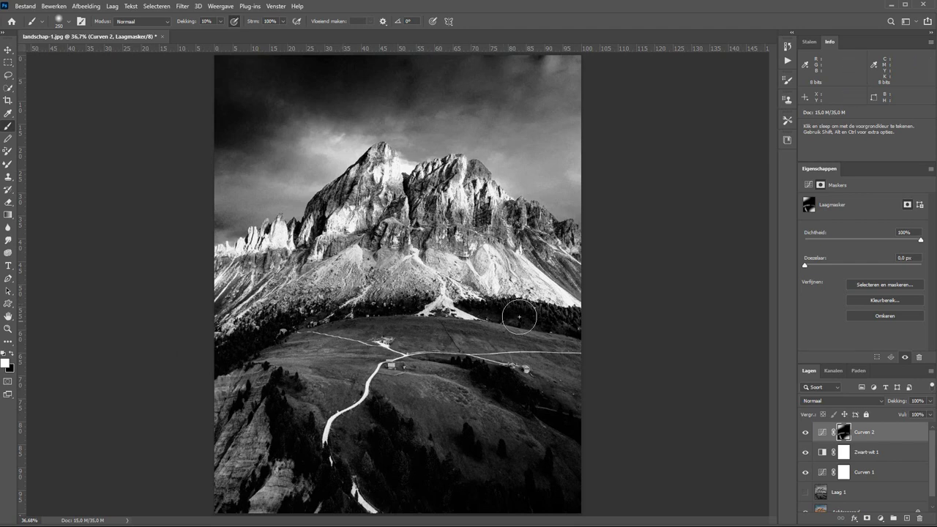
{"action": "key", "text": "bracketright"}
{"action": "key", "text": "bracketright"}
{"action": "key", "text": "bracketright"}
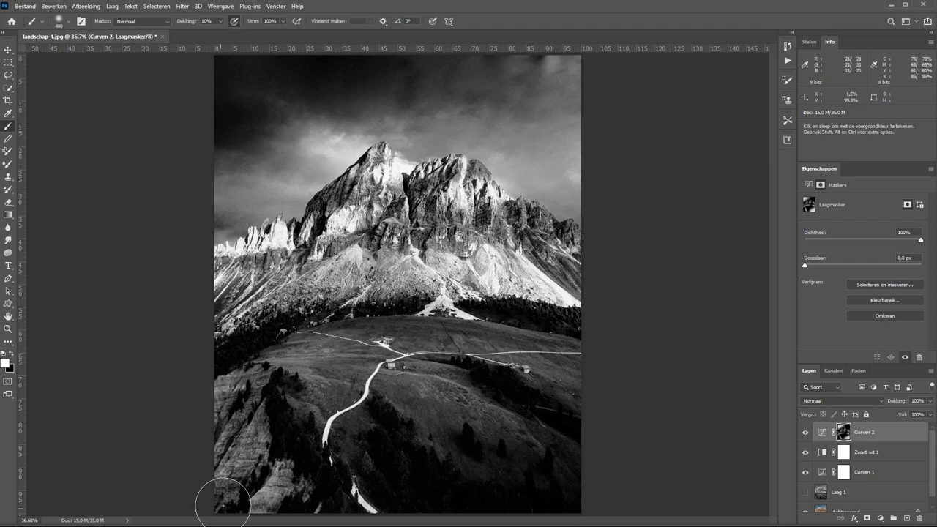
{"action": "key", "text": "bracketleft"}
{"action": "key", "text": "bracketleft"}
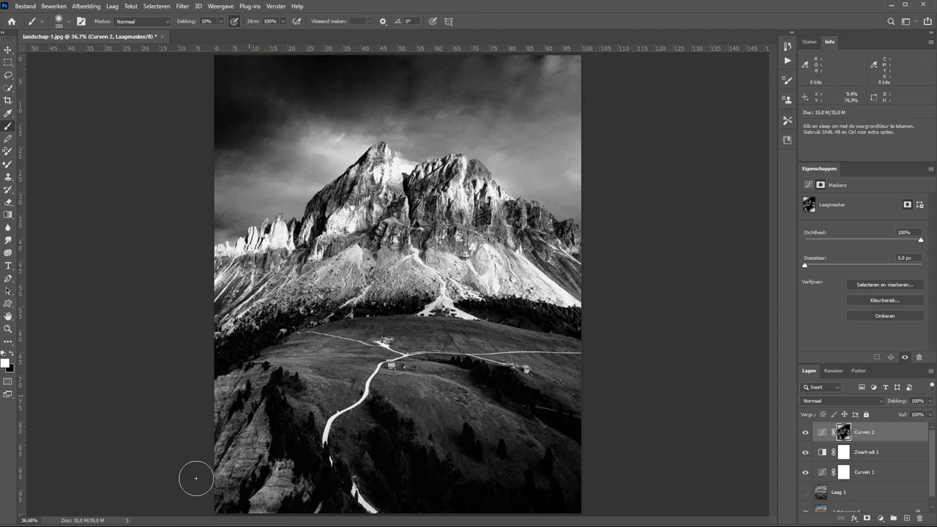
Step: Add a brightening Curves layer (Input 83, Output 139) and invert its mask to black
{"action": "left_click", "coordinate": [880, 518]}
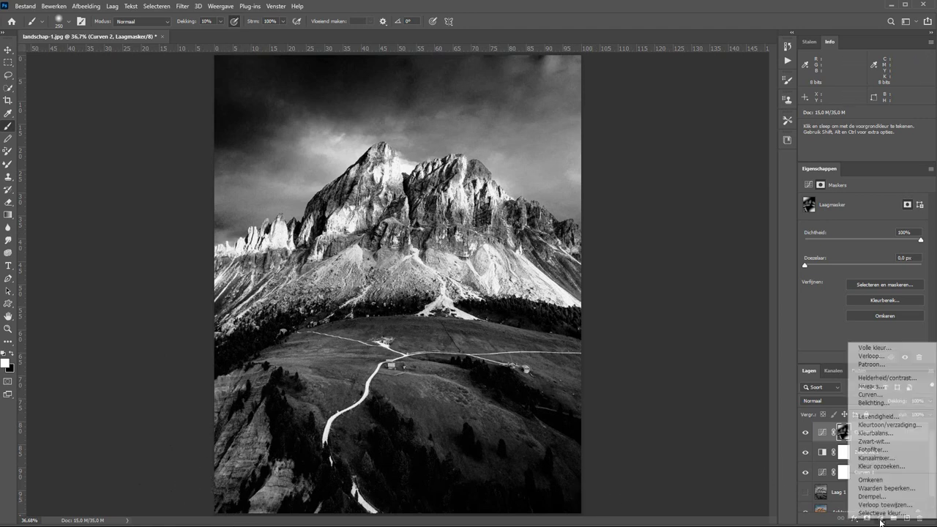
{"action": "left_click", "coordinate": [879, 395]}
{"action": "left_click_drag", "start_coordinate": [863, 276], "coordinate": [856, 268]}
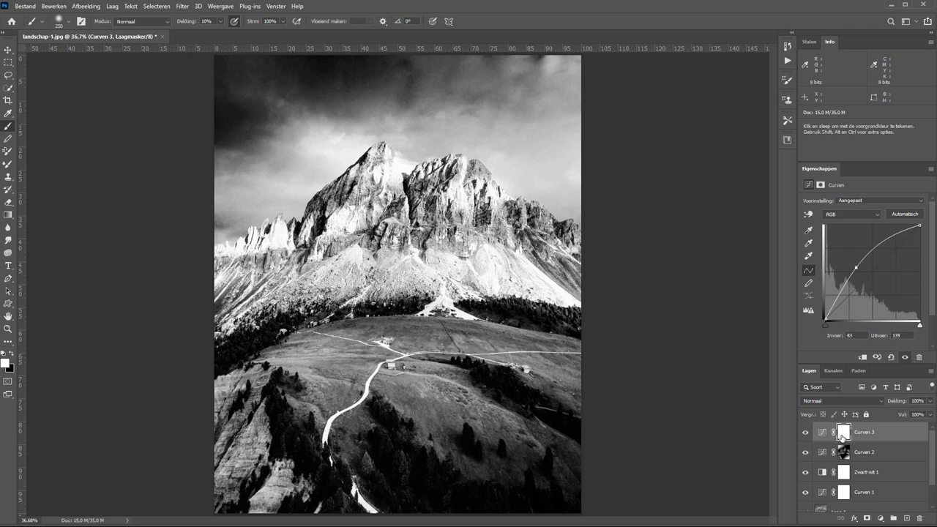
{"action": "key", "text": "ctrl+i"}
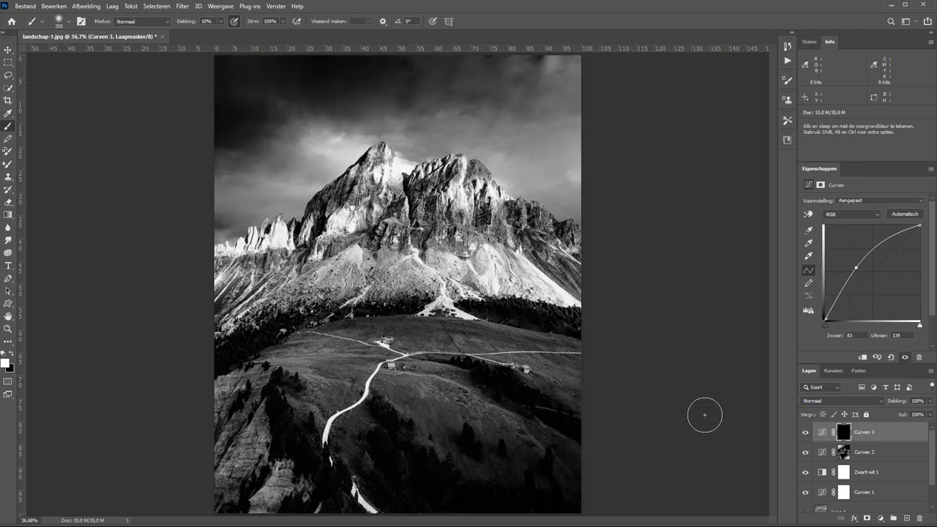
Step: Paint white on the Curven 3 mask over the left rock peaks, central slope and road
{"action": "left_click_drag", "start_coordinate": [270, 234], "coordinate": [275, 242]}
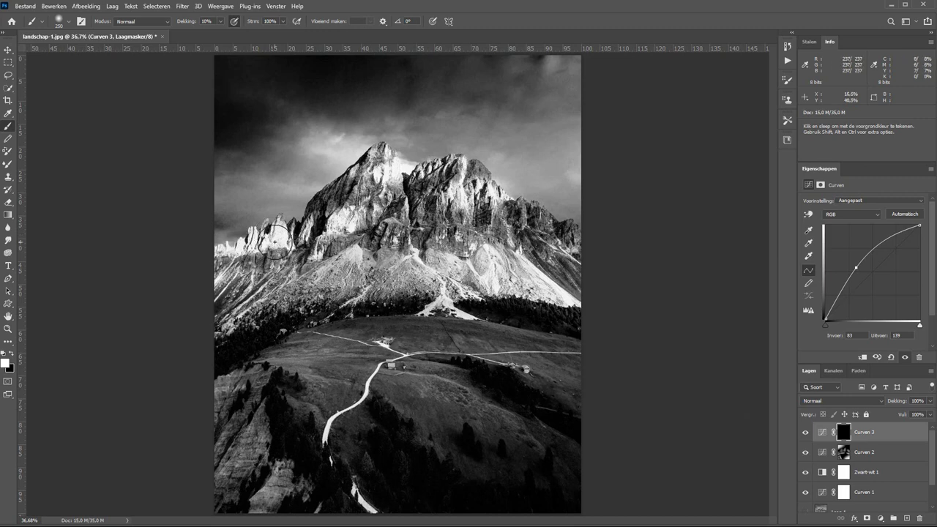
{"action": "key", "text": "bracketleft"}
{"action": "key", "text": "bracketleft"}
{"action": "key", "text": "bracketleft"}
{"action": "key", "text": "bracketleft"}
{"action": "left_click_drag", "start_coordinate": [238, 272], "coordinate": [239, 299]}
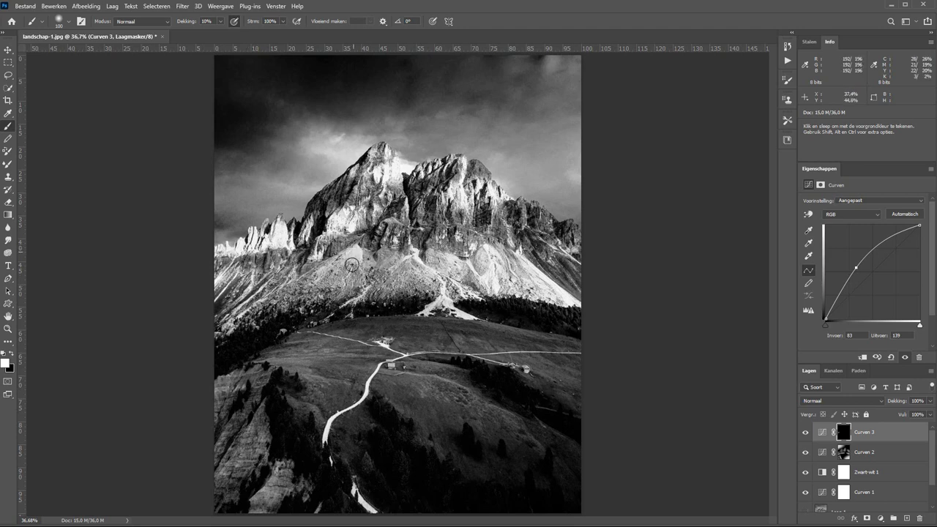
{"action": "mouse_move", "coordinate": [348, 249]}
{"action": "left_mouse_down"}
{"action": "mouse_move", "coordinate": [359, 264]}
{"action": "mouse_move", "coordinate": [350, 259]}
{"action": "left_mouse_up"}
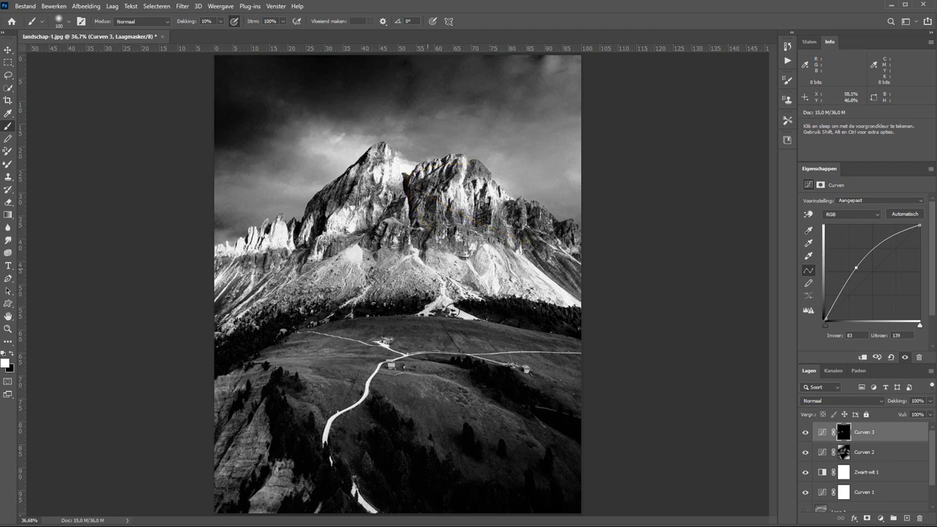
{"action": "left_click_drag", "start_coordinate": [437, 285], "coordinate": [485, 272]}
{"action": "key", "text": "bracketleft"}
{"action": "key", "text": "bracketleft"}
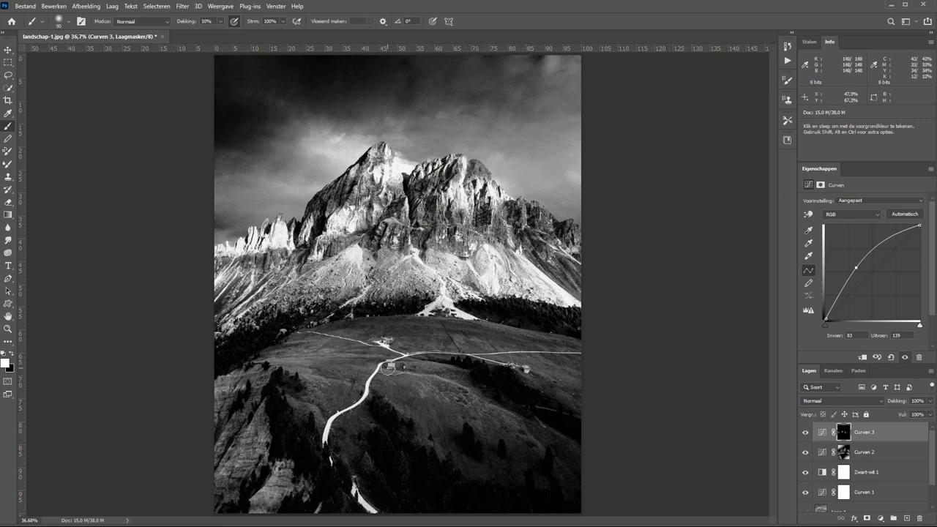
{"action": "mouse_move", "coordinate": [342, 416]}
{"action": "left_mouse_down"}
{"action": "mouse_move", "coordinate": [324, 433]}
{"action": "mouse_move", "coordinate": [385, 366]}
{"action": "mouse_move", "coordinate": [470, 355]}
{"action": "left_mouse_up"}
Step: Toggle Curven 3's visibility off and on to compare its effect
{"action": "key", "text": "bracketright"}
{"action": "key", "text": "bracketright"}
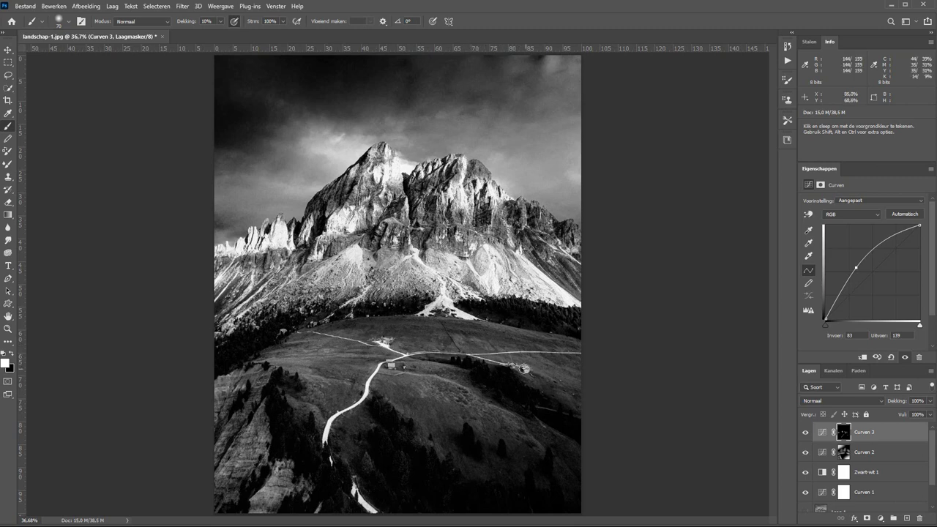
{"action": "left_click", "coordinate": [806, 434]}
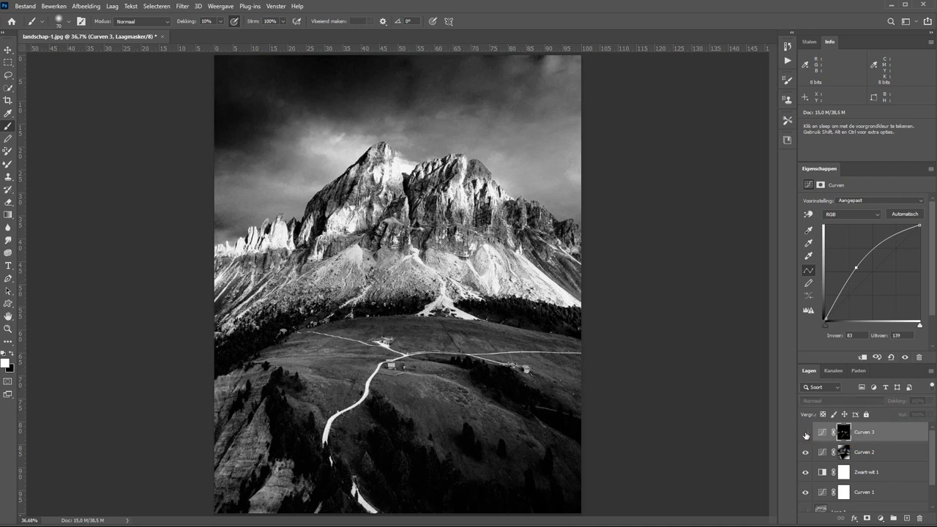
{"action": "left_click", "coordinate": [806, 434]}
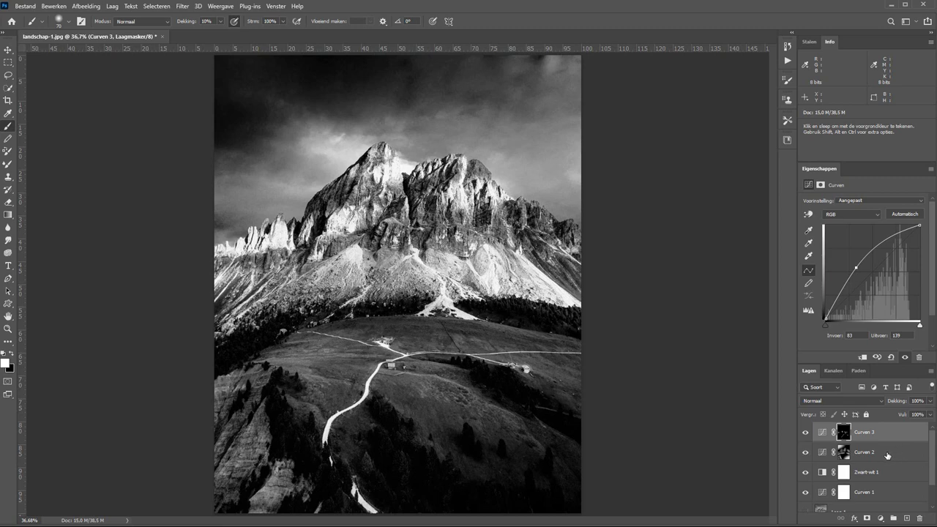
Step: Group Curven 2 and Curven 3 into Groep 1, then toggle it to compare before and after
{"action": "left_click", "coordinate": [884, 454], "text": "shift"}
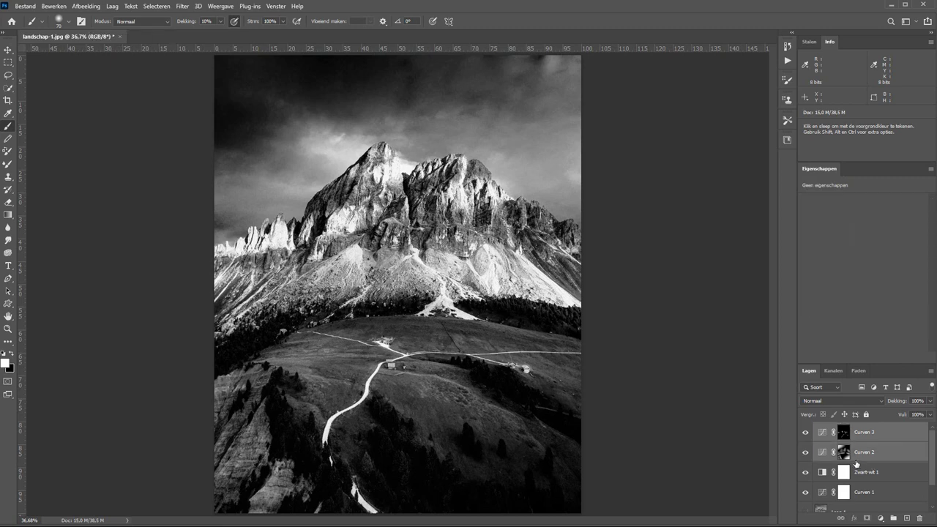
{"action": "key", "text": "ctrl+g"}
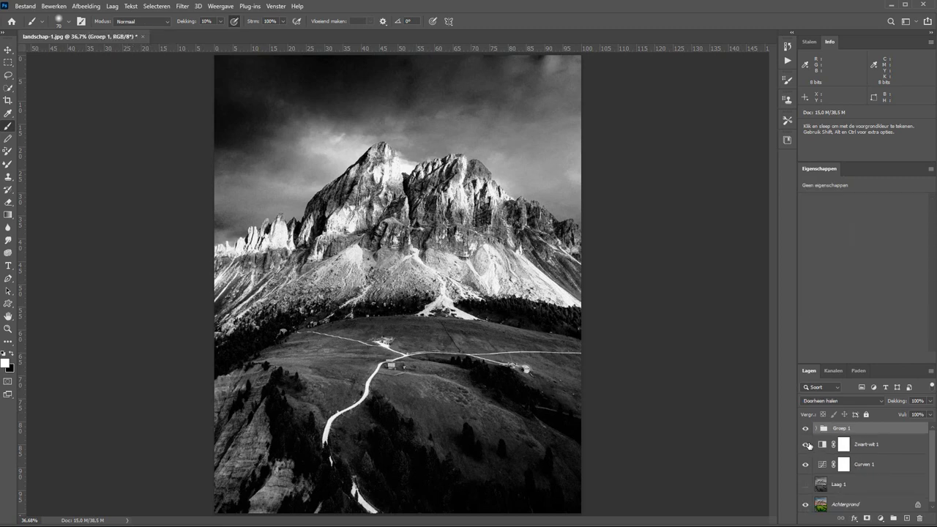
{"action": "left_click", "coordinate": [804, 429]}
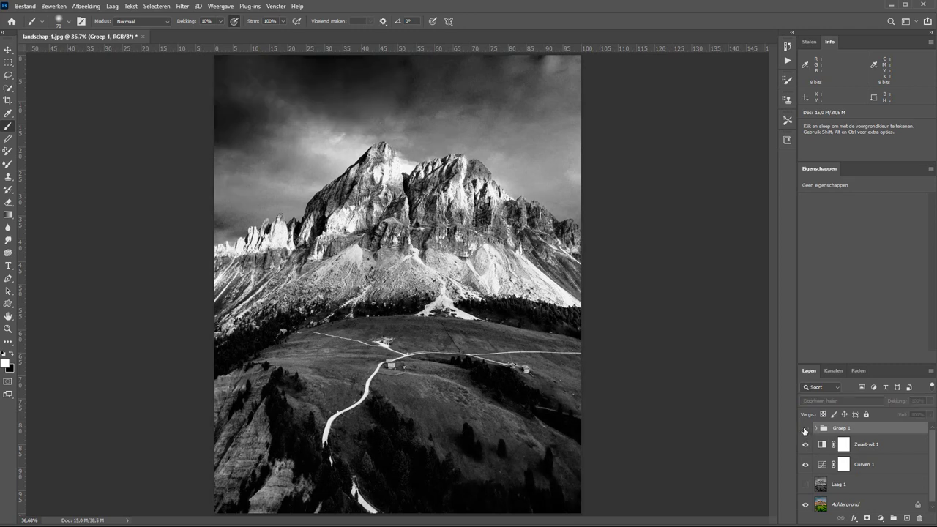
{"action": "left_click", "coordinate": [804, 430]}
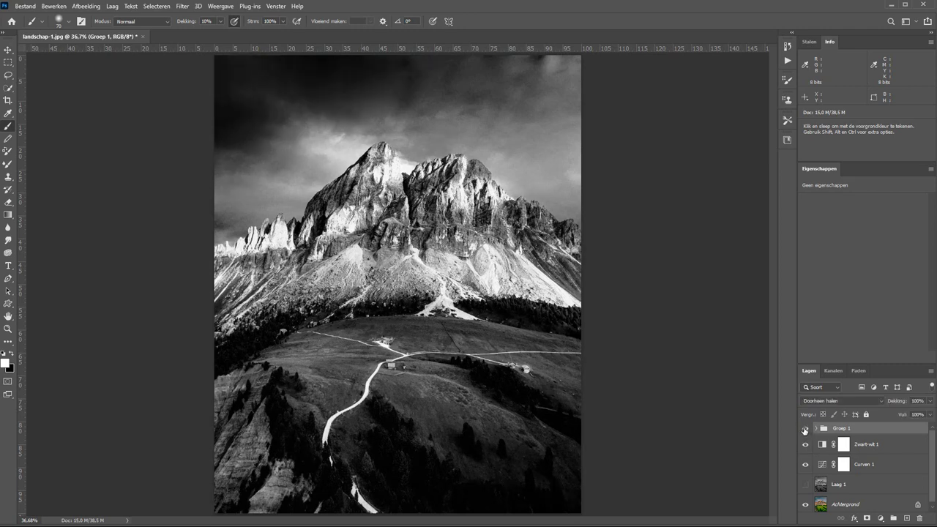
{"action": "left_click", "coordinate": [804, 430]}
{"action": "left_click", "coordinate": [805, 430]}
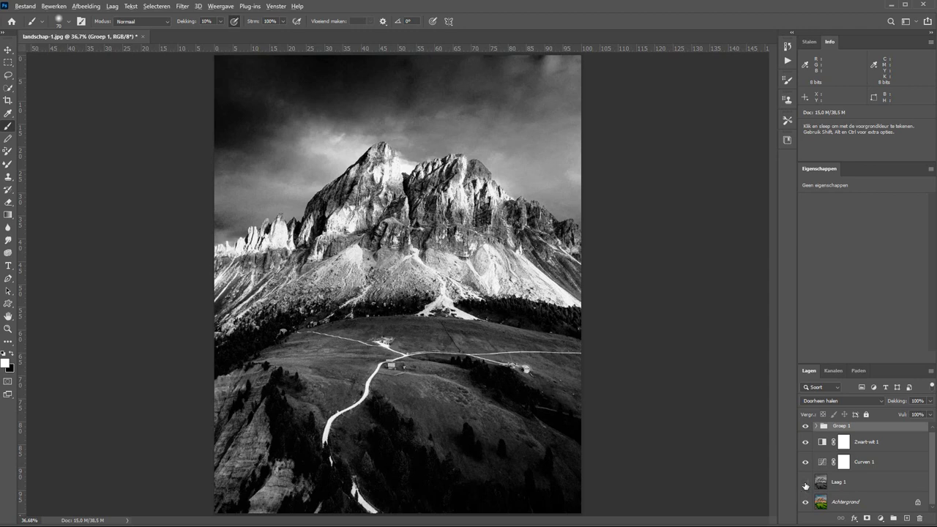
{"action": "left_click", "coordinate": [806, 484], "text": "alt"}
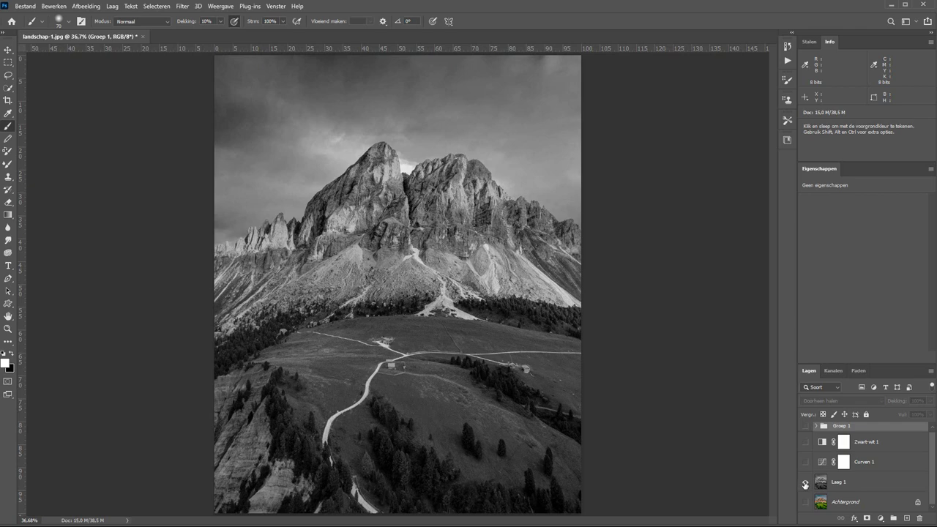
{"action": "left_click", "coordinate": [806, 484], "text": "alt"}
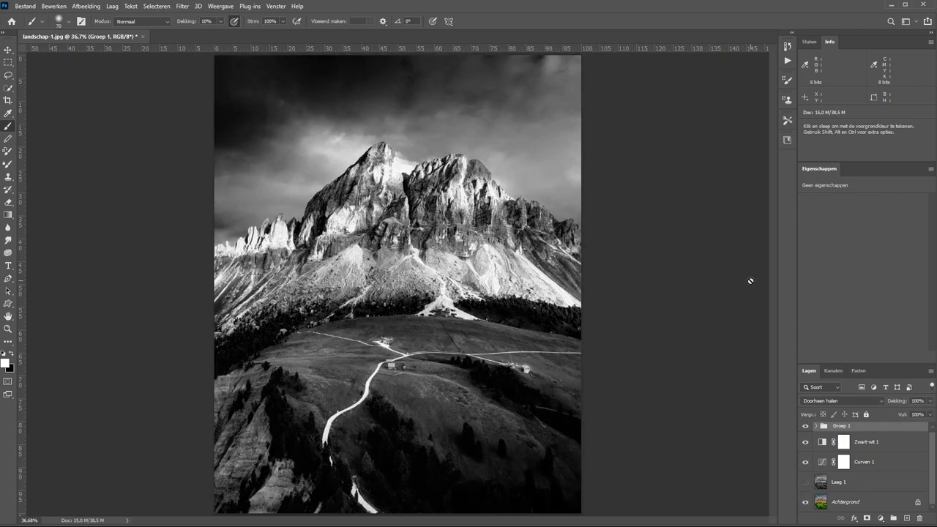